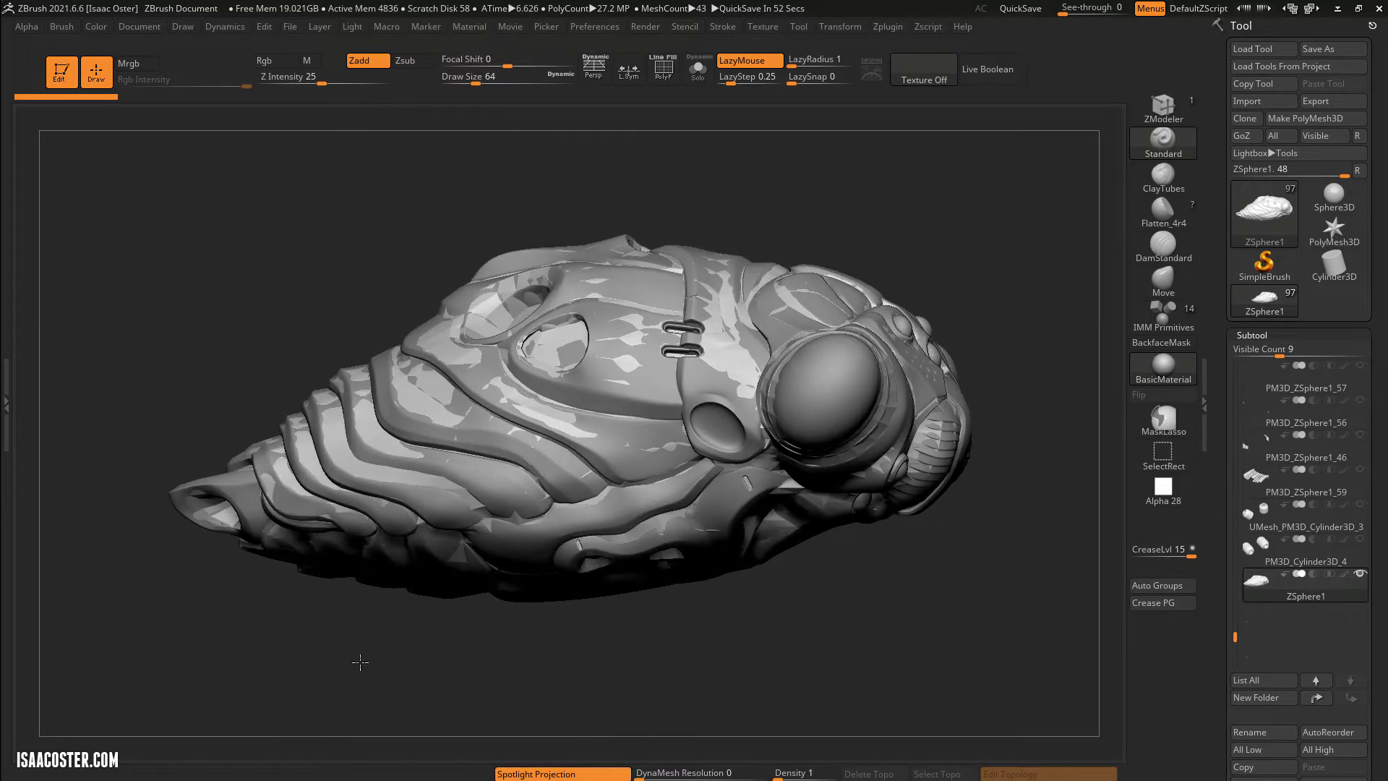
Isolate the ZSphere1 retopology mesh in Solo with its polygon wireframe shown, examine it from several sides, and bring the other subtools back.
left_click(698, 68)
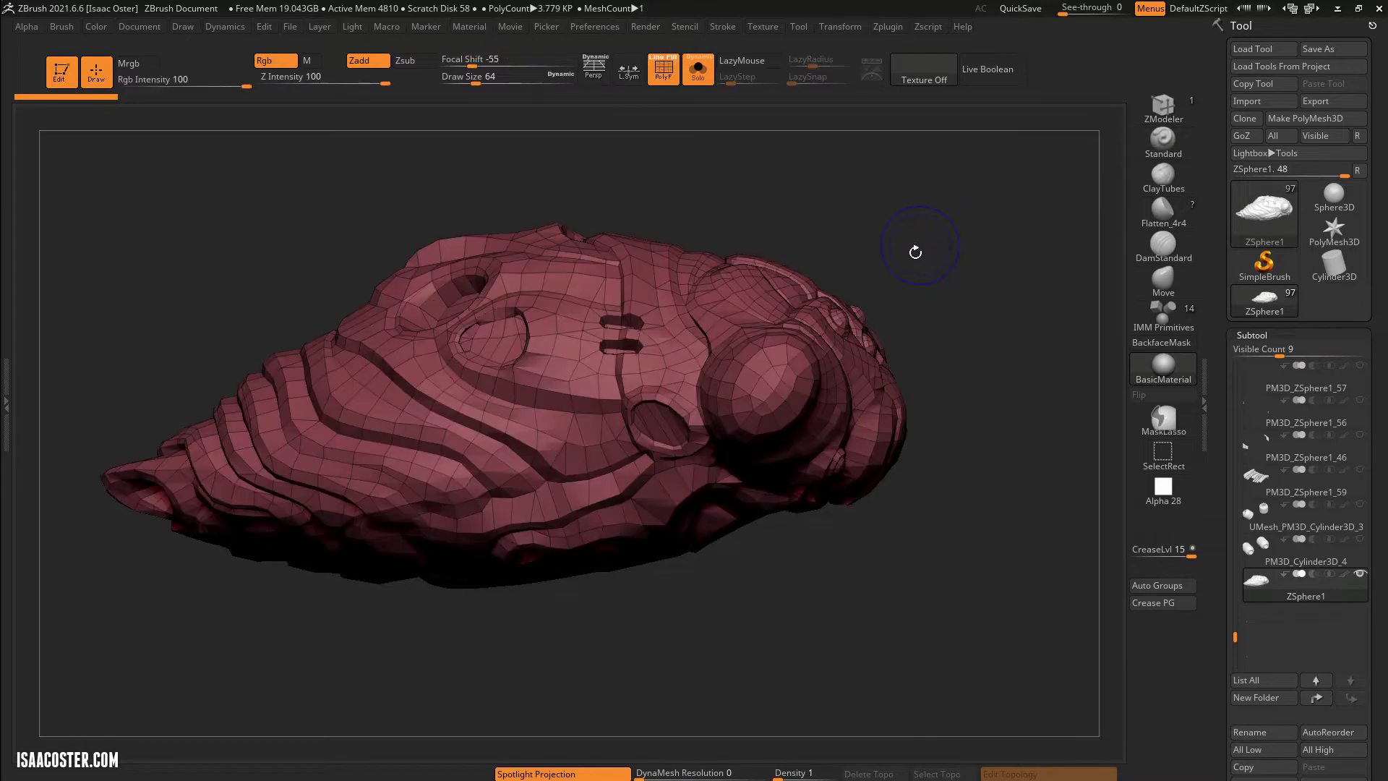
mouse_move(915, 254)
left_mouse_down()
mouse_move(898, 413)
mouse_move(1009, 405)
mouse_move(984, 338)
mouse_move(1016, 289)
mouse_move(1001, 245)
mouse_move(1095, 371)
left_mouse_up()
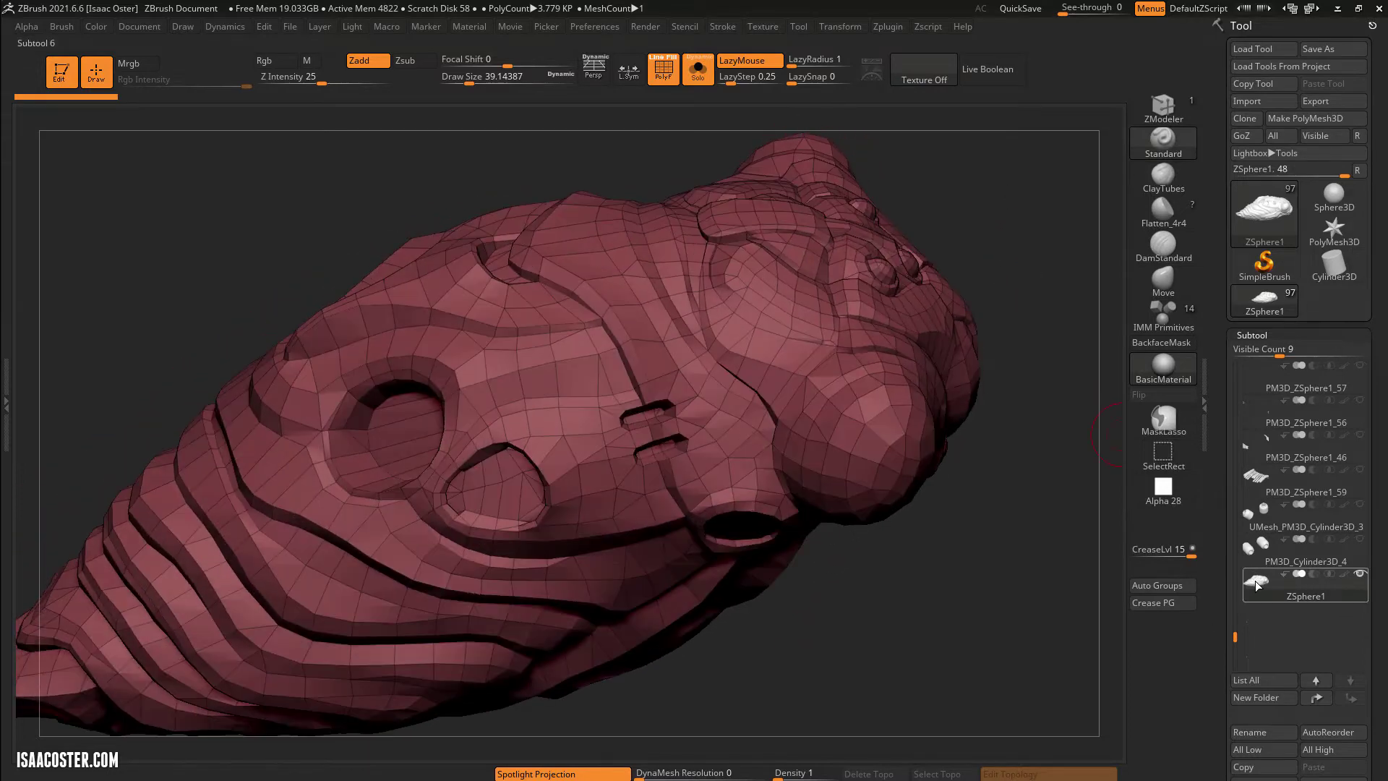
mouse_move(1257, 585)
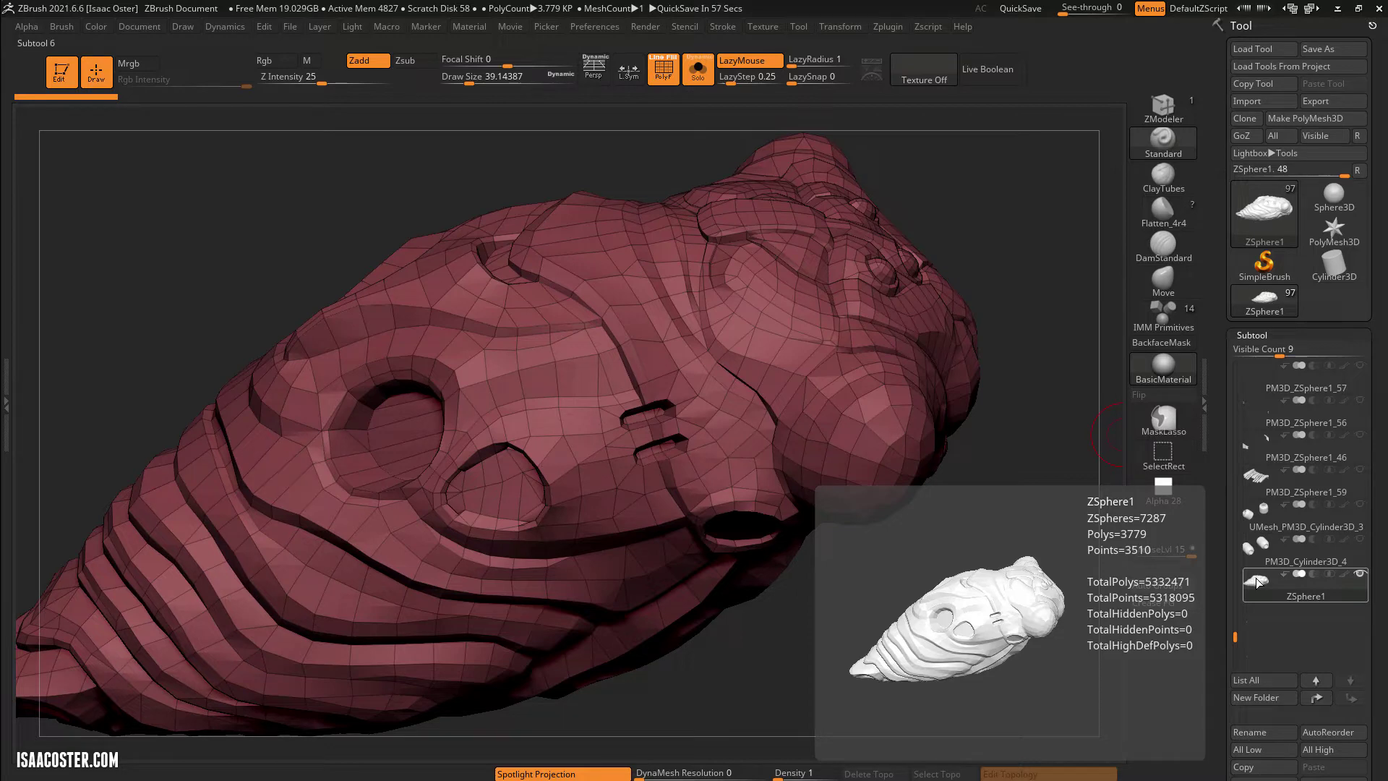
mouse_move(870, 629)
left_mouse_down()
mouse_move(868, 582)
mouse_move(848, 605)
mouse_move(883, 607)
mouse_move(845, 658)
mouse_move(839, 613)
mouse_move(858, 639)
mouse_move(809, 679)
mouse_move(889, 639)
mouse_move(868, 605)
left_mouse_up()
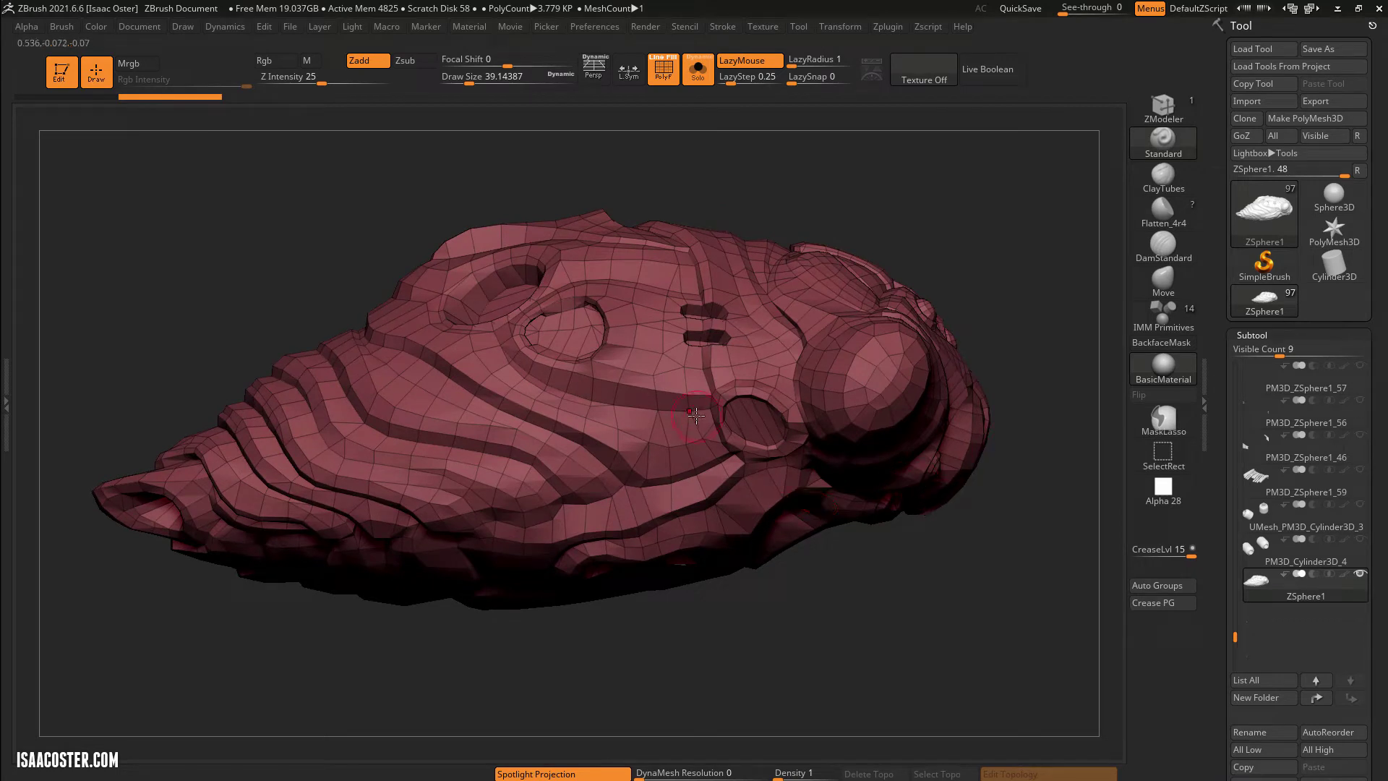
mouse_move(783, 571)
left_mouse_down()
mouse_move(822, 574)
mouse_move(815, 585)
mouse_move(814, 573)
mouse_move(838, 611)
mouse_move(806, 608)
mouse_move(833, 660)
mouse_move(858, 634)
mouse_move(855, 657)
mouse_move(797, 658)
mouse_move(805, 520)
mouse_move(805, 573)
mouse_move(720, 629)
mouse_move(242, 563)
mouse_move(333, 341)
left_mouse_up()
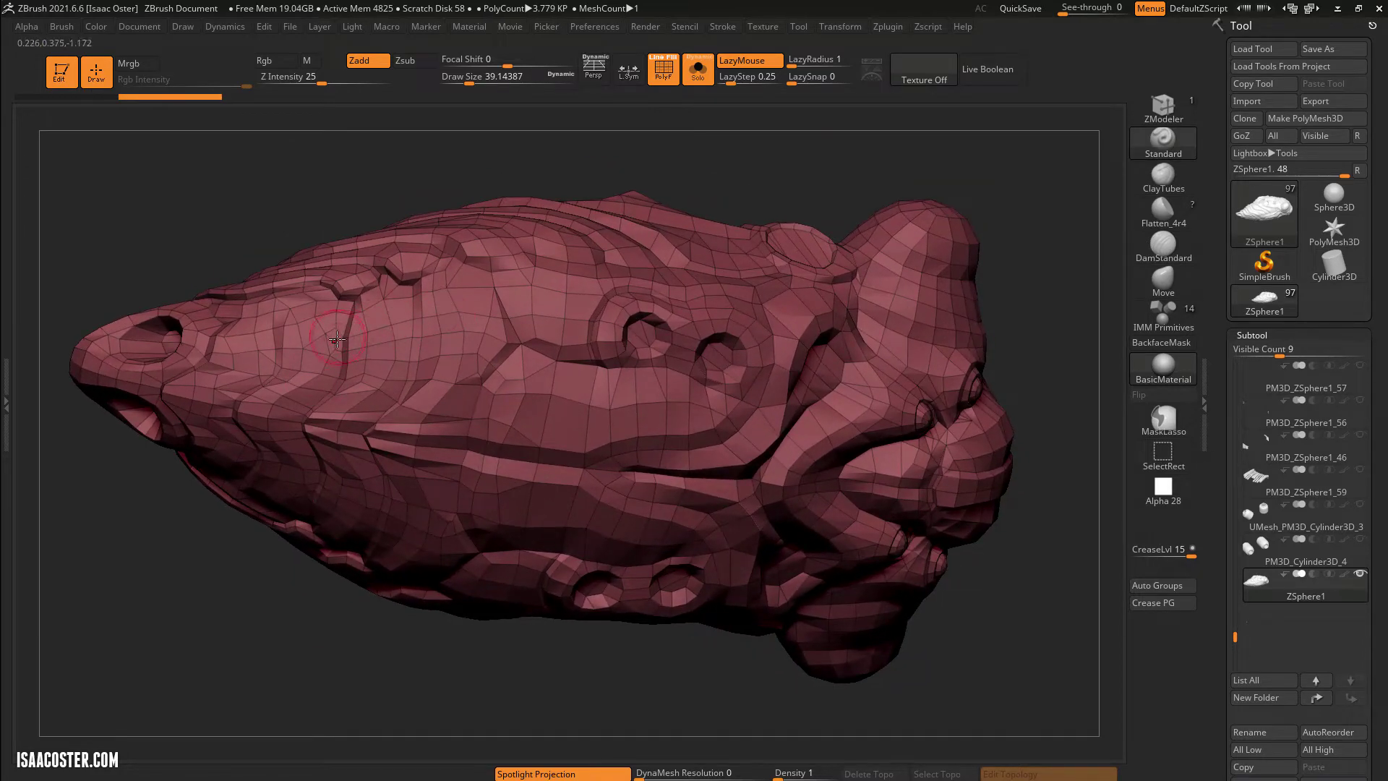
mouse_move(238, 211)
left_mouse_down()
mouse_move(257, 239)
mouse_move(474, 352)
left_mouse_up()
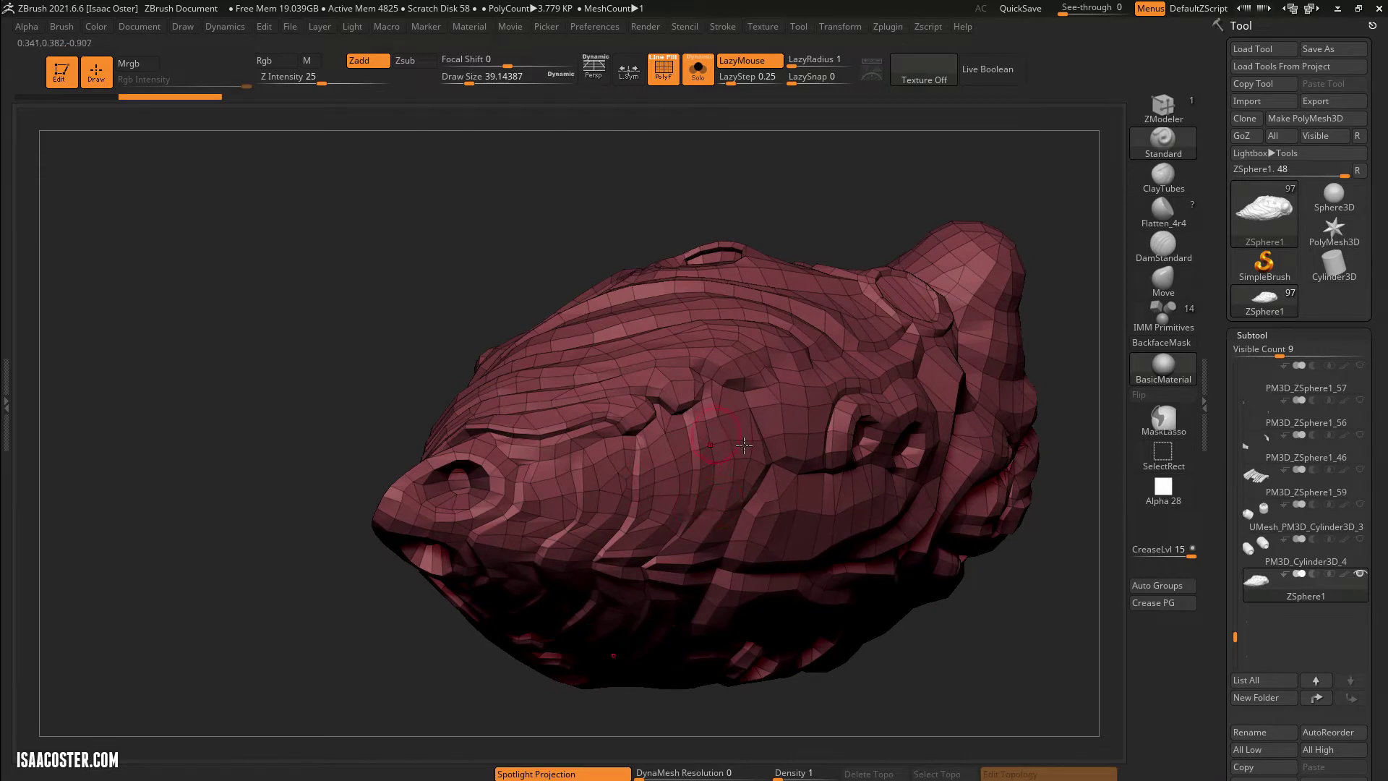
mouse_move(505, 328)
left_mouse_down()
mouse_move(270, 198)
mouse_move(384, 186)
mouse_move(370, 237)
mouse_move(369, 214)
mouse_move(406, 235)
mouse_move(353, 195)
mouse_move(311, 214)
mouse_move(339, 229)
mouse_move(335, 245)
mouse_move(404, 233)
left_mouse_up()
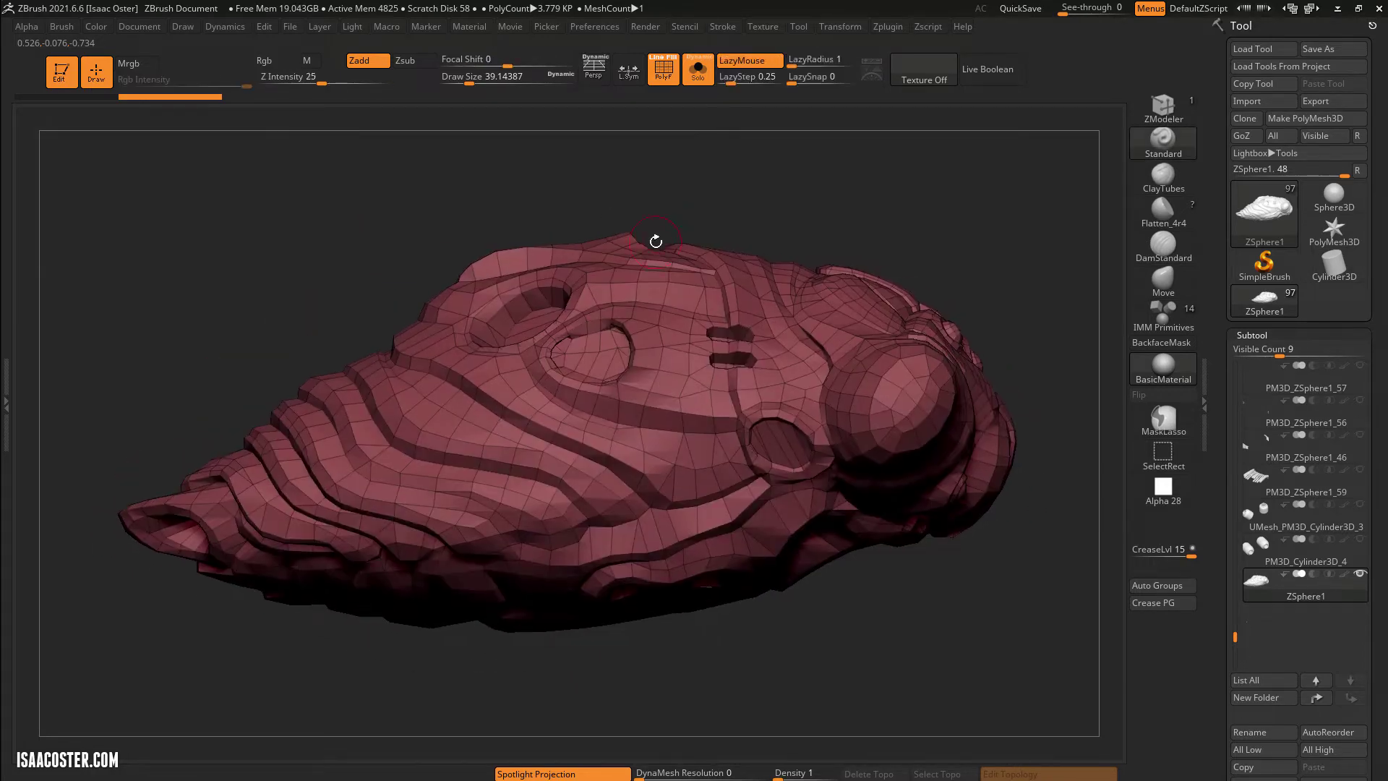
left_click_drag(1016, 602, 991, 606)
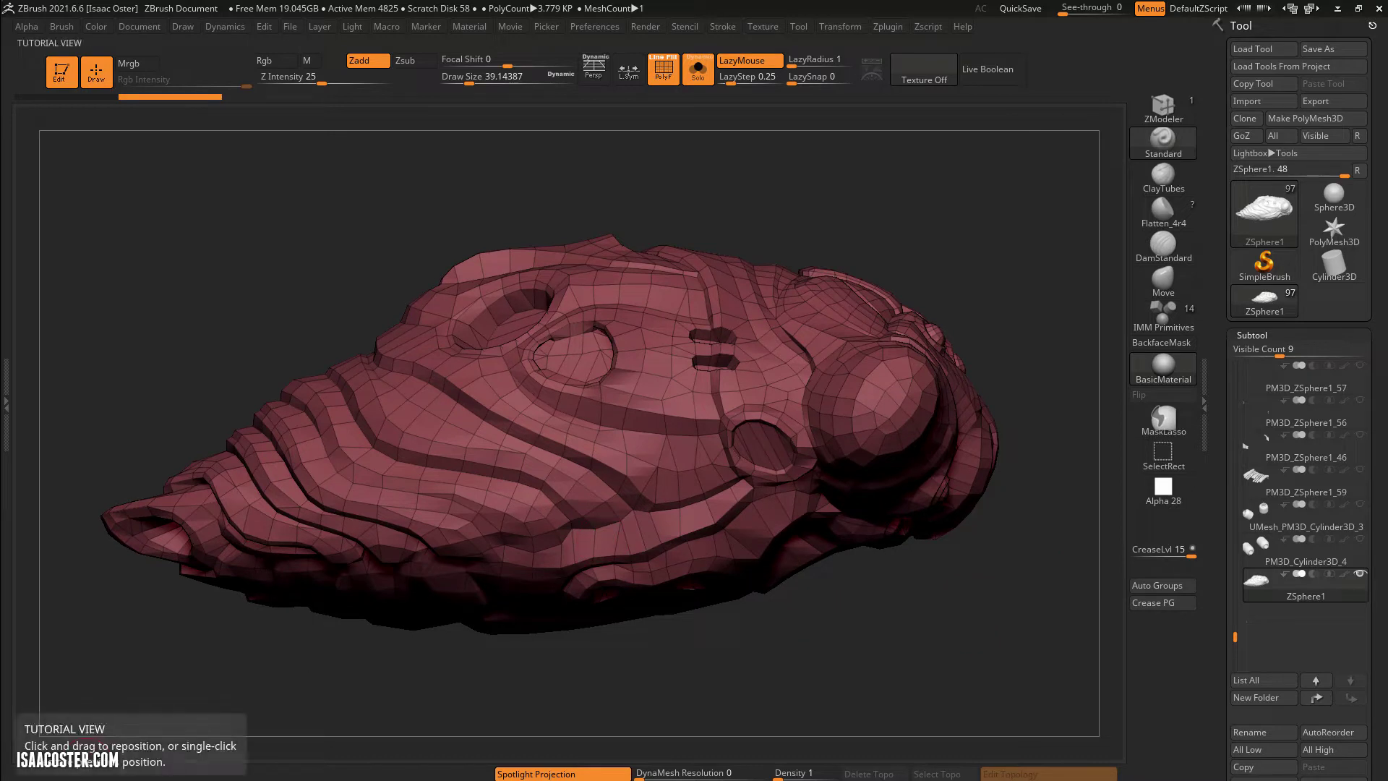
mouse_move(831, 676)
left_mouse_down()
mouse_move(837, 659)
mouse_move(857, 660)
mouse_move(857, 640)
left_mouse_up()
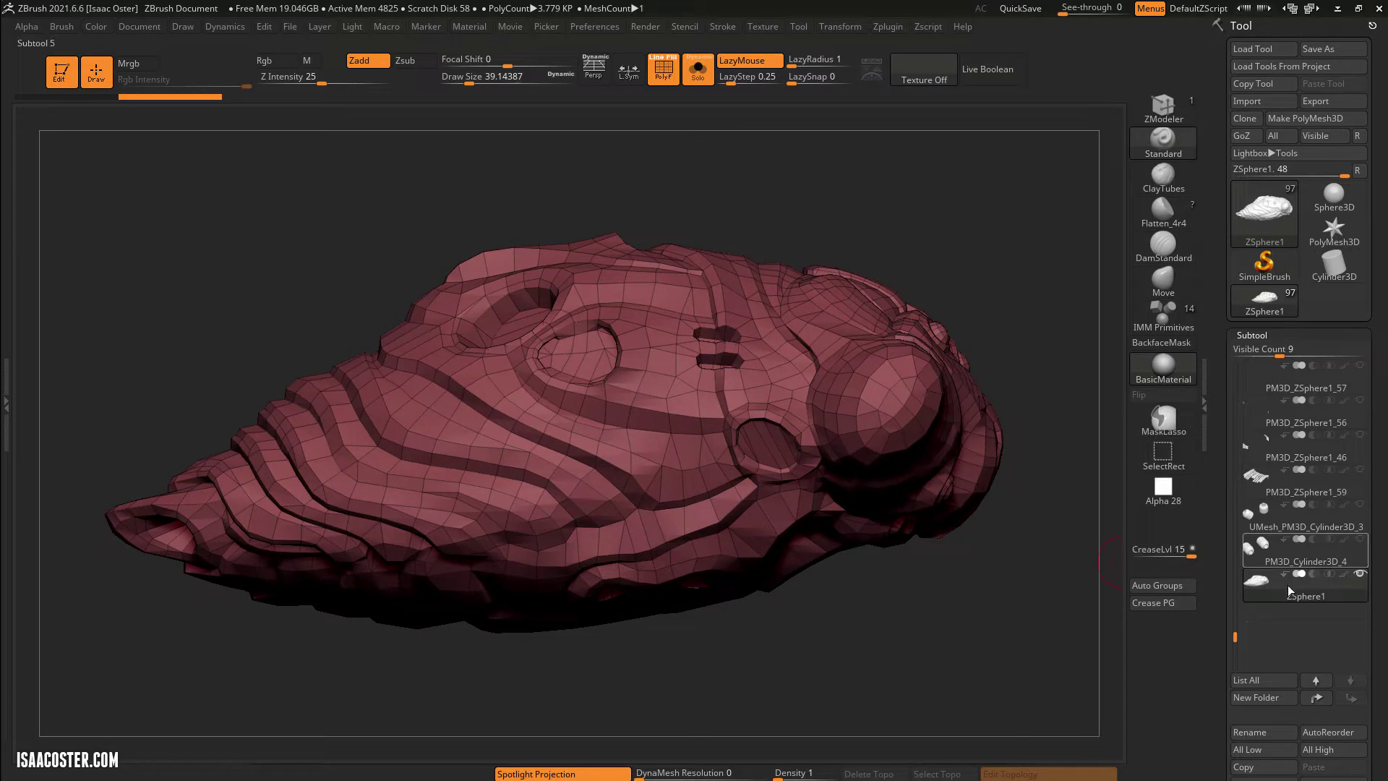
left_click(698, 72)
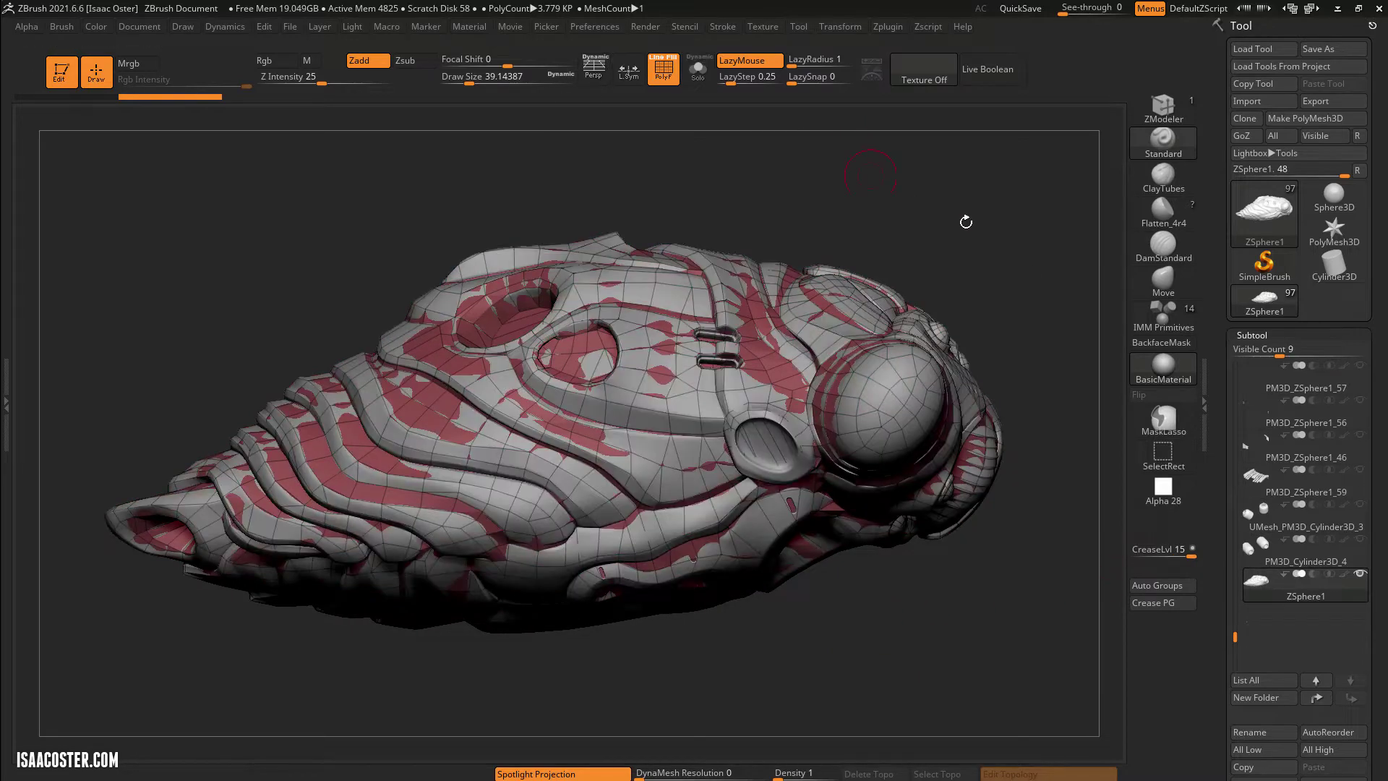
Launch the ZScene Manager plugin and place its window over the canvas.
left_click(889, 27)
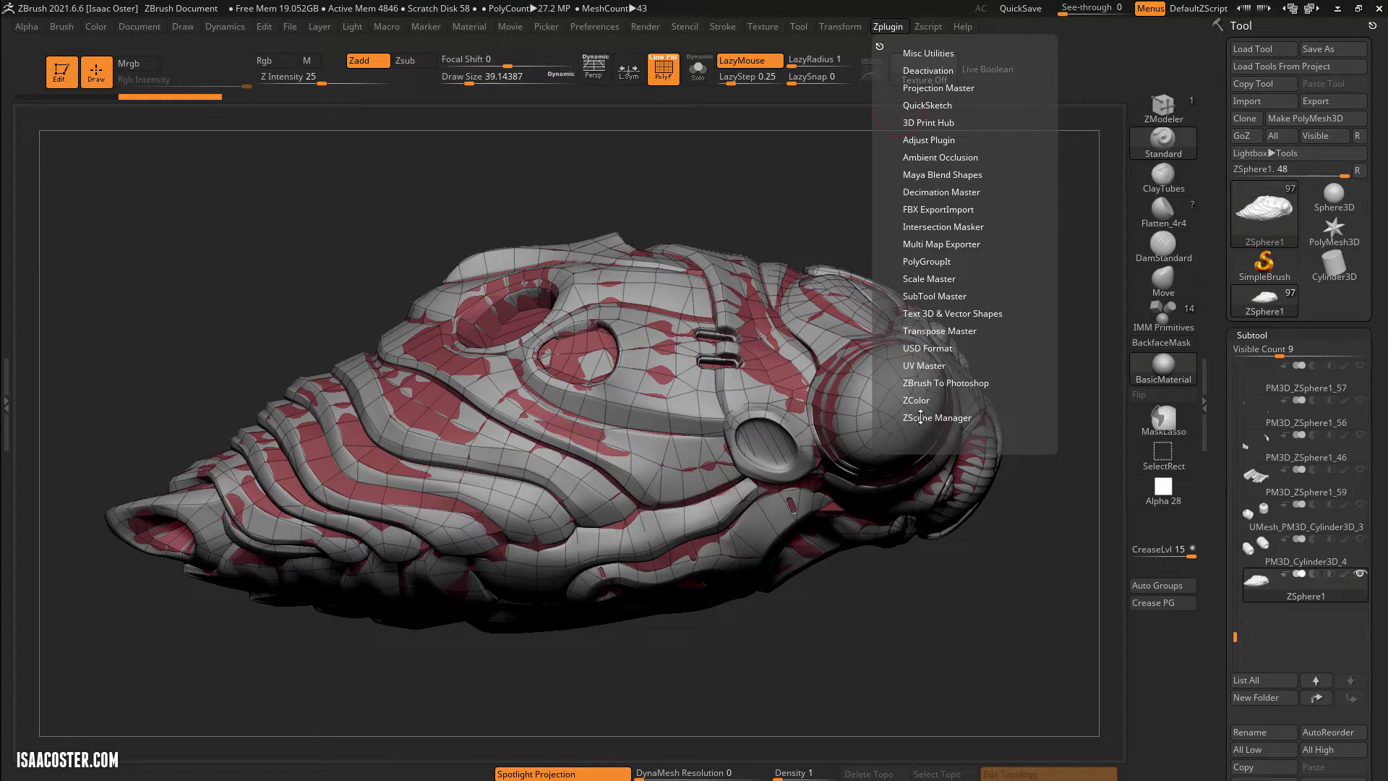
left_click(960, 417)
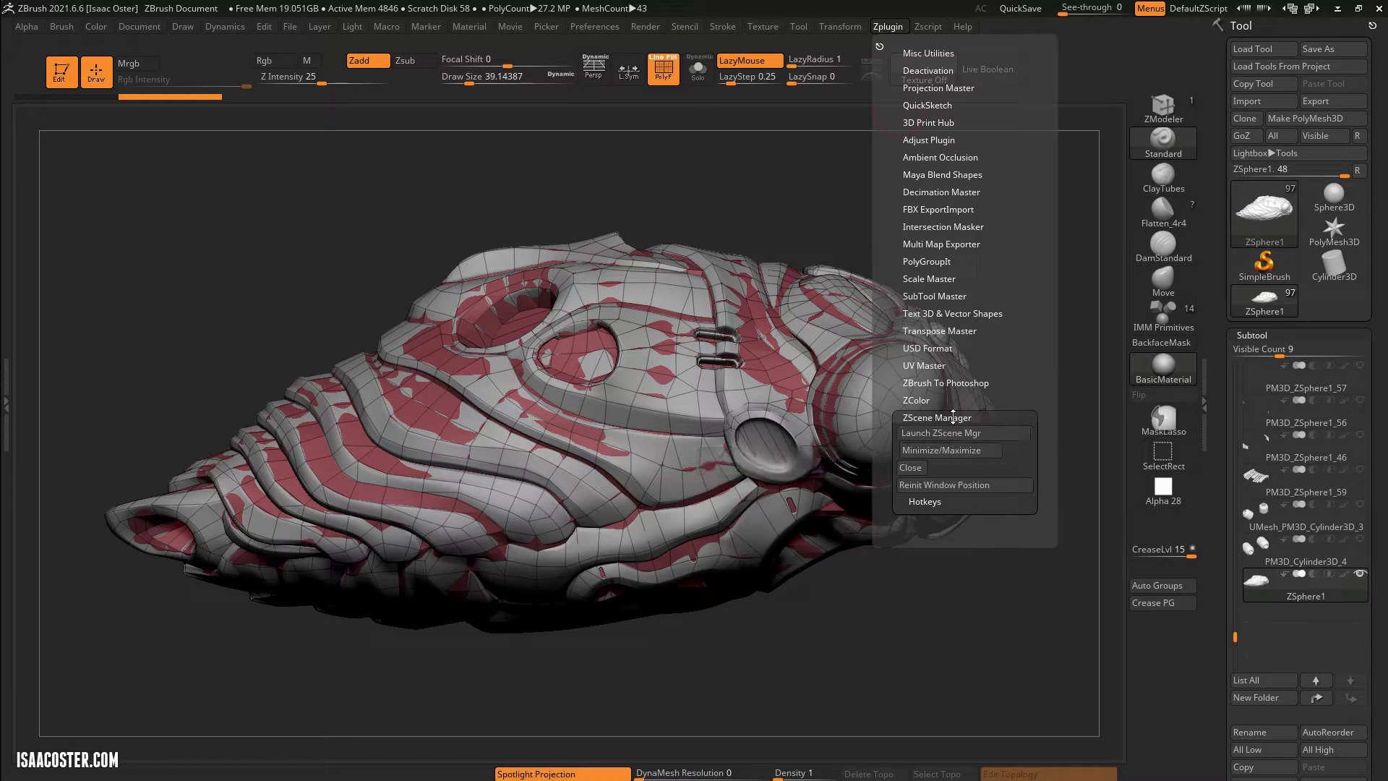
left_click(955, 434)
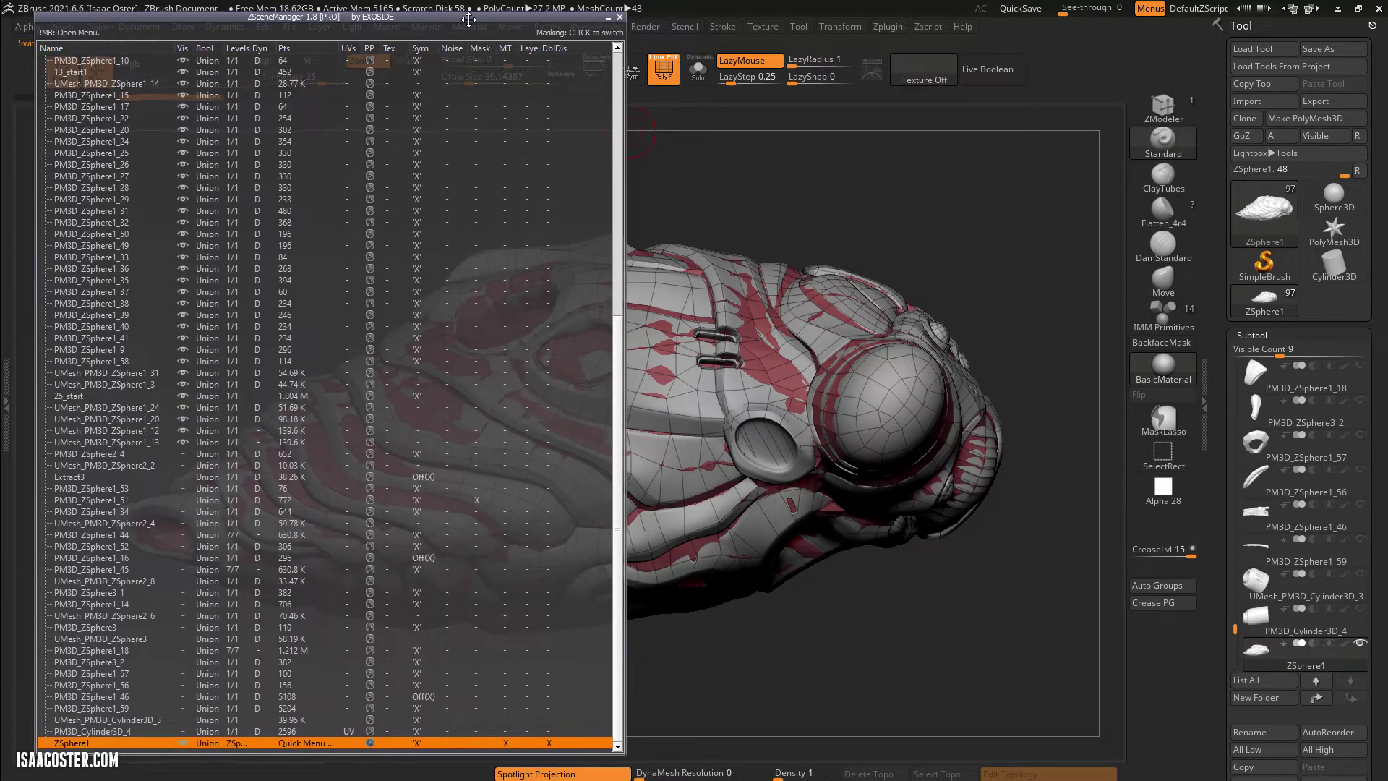
left_click_drag(468, 20, 505, 20)
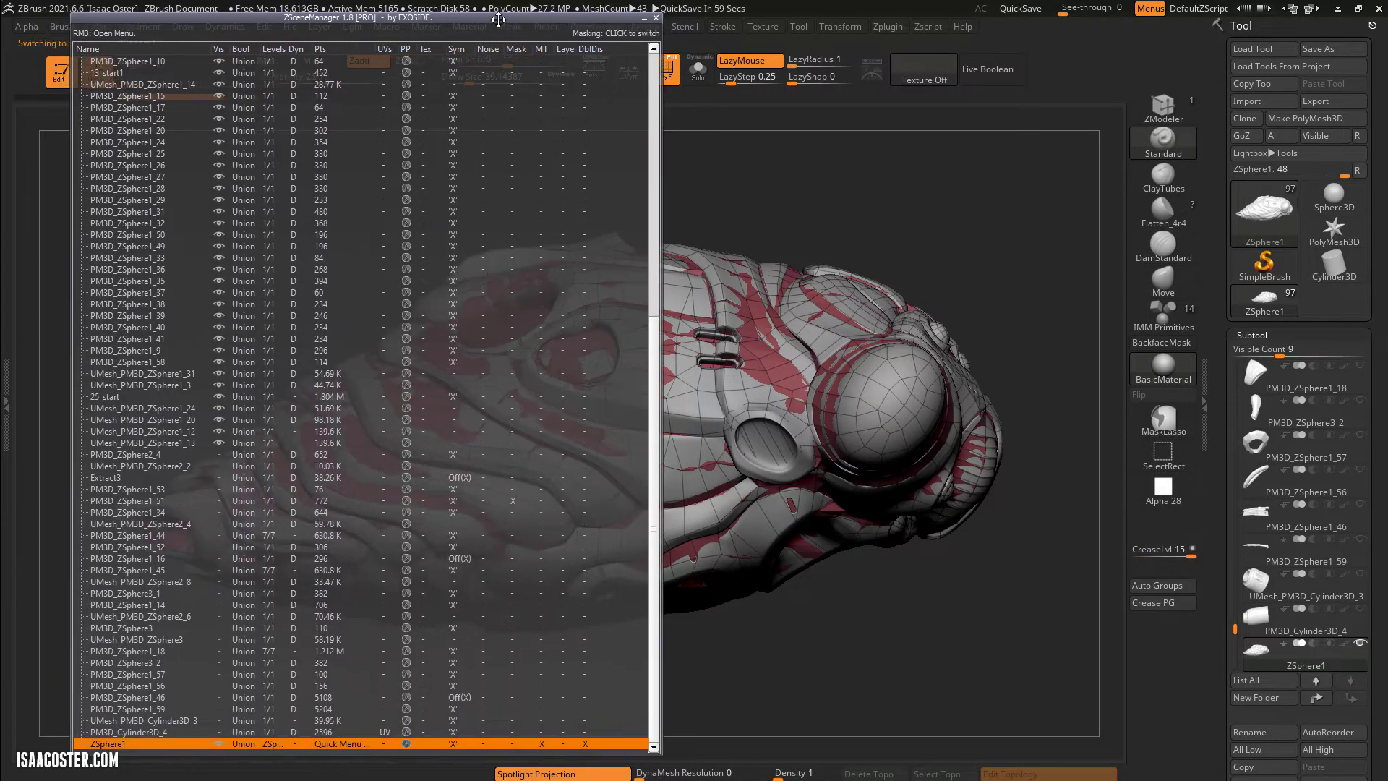
Look through the full subtool list in ZSceneManager to examine which subtools are visible and which are hidden.
scroll(270, 392, "up", 1)
scroll(270, 392, "up", 4)
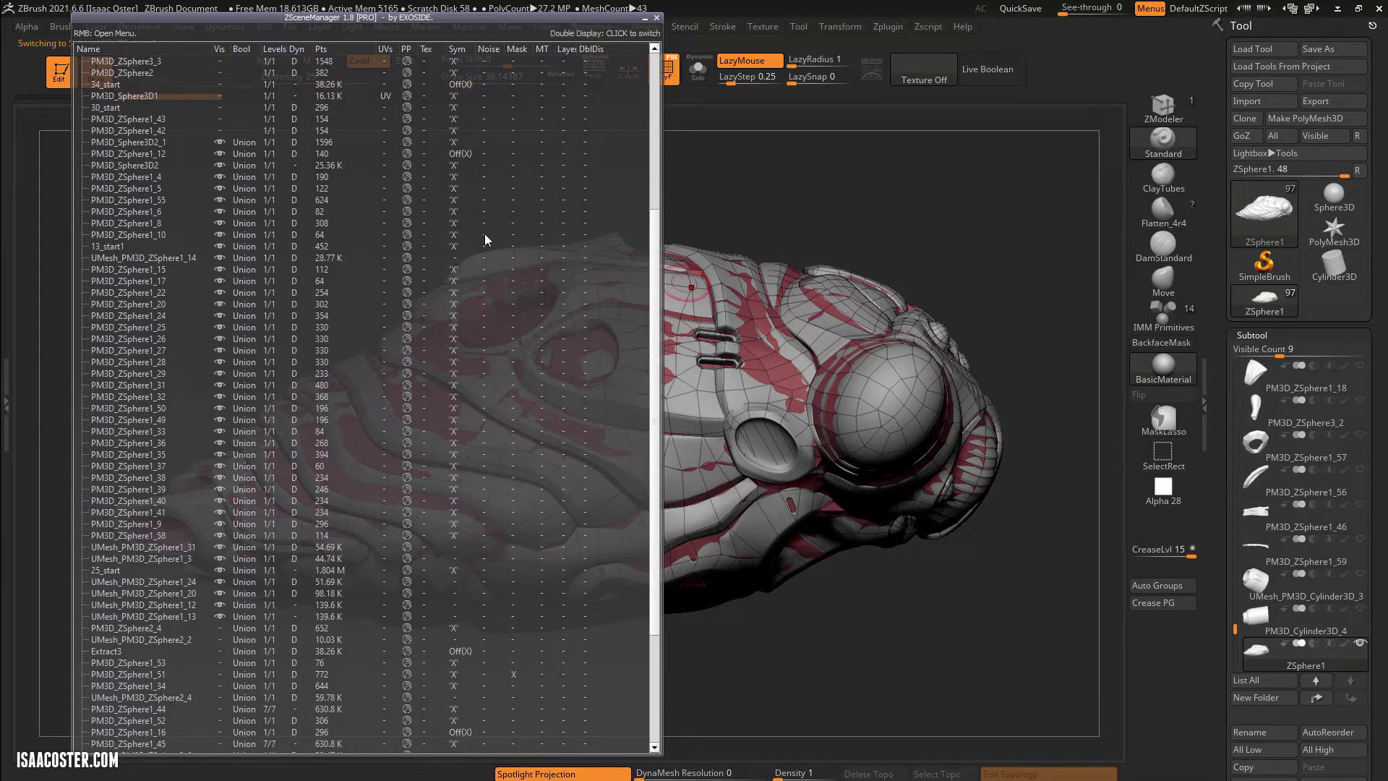
scroll(327, 428, "up", 1)
scroll(327, 428, "up", 6)
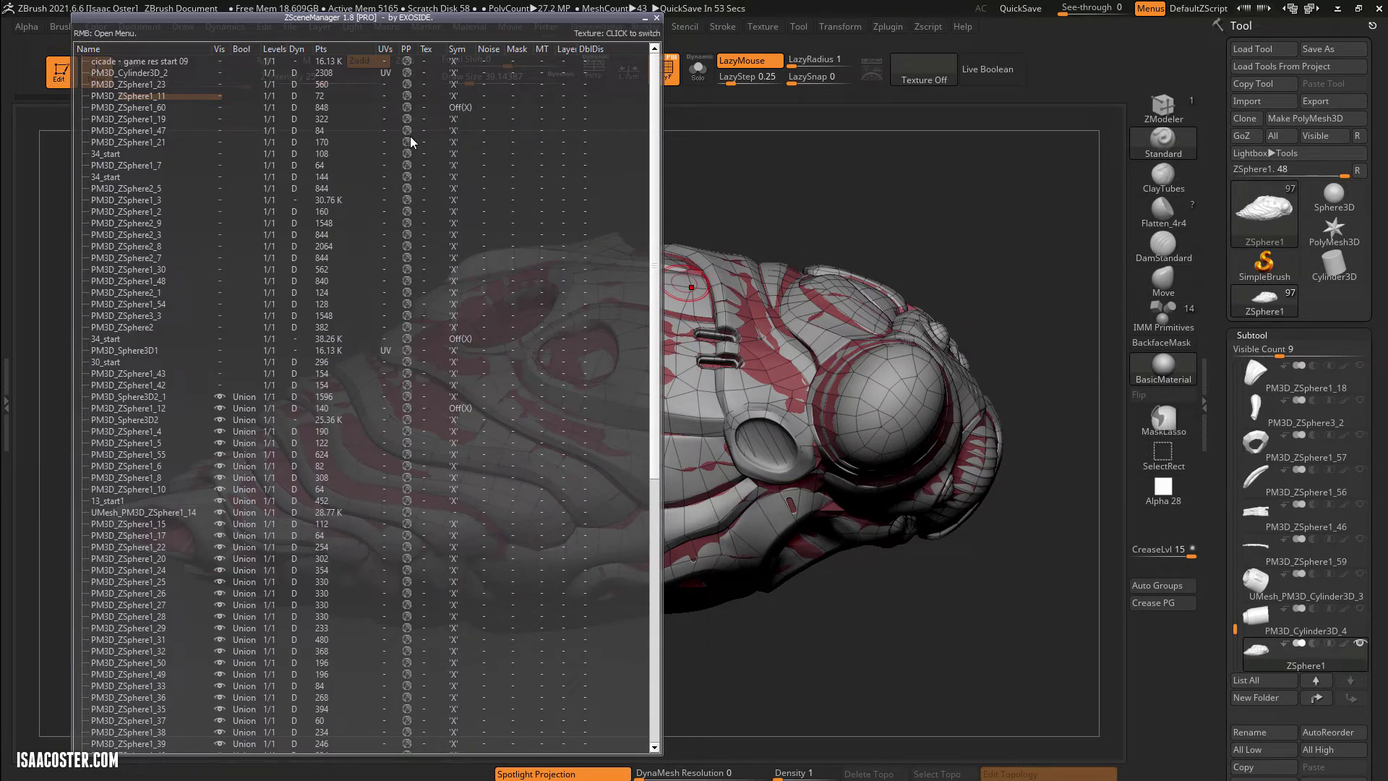
scroll(253, 415, "down", 10)
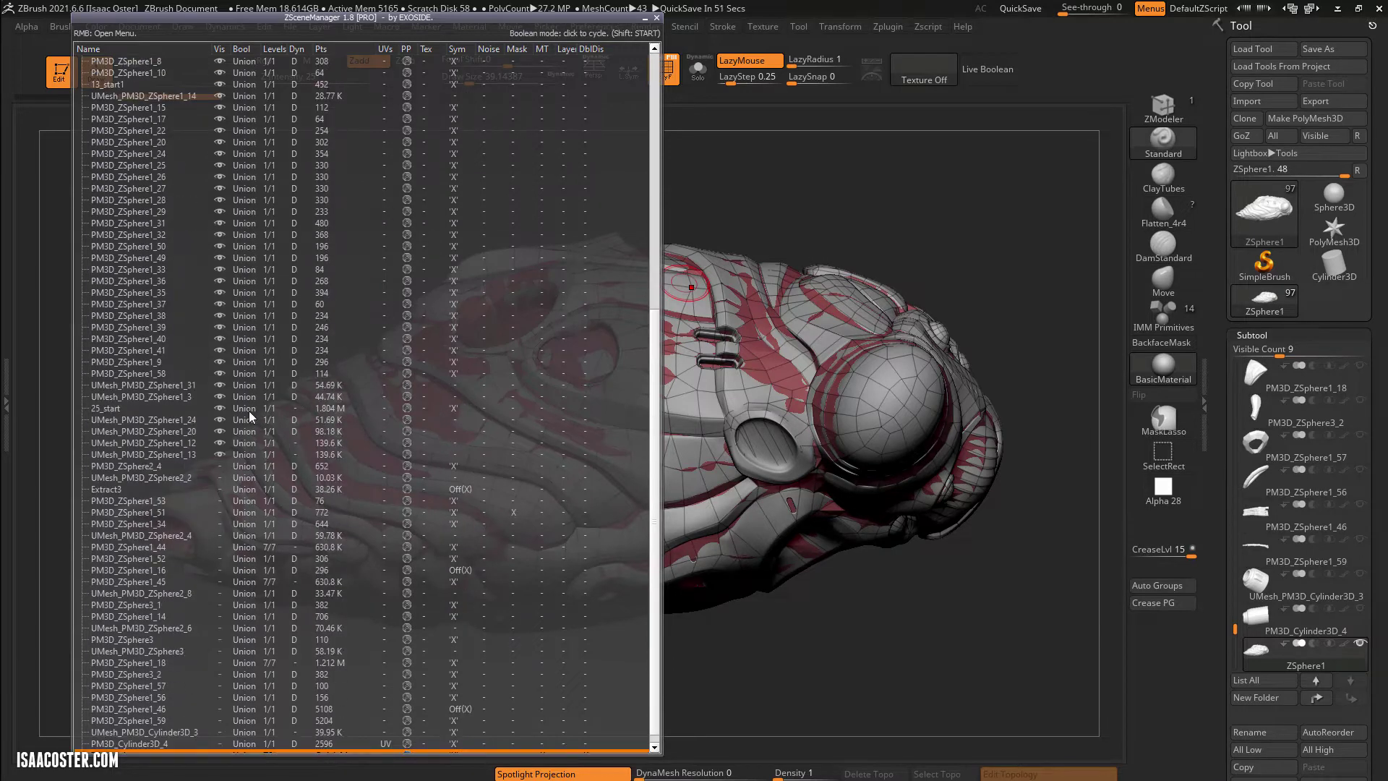
scroll(246, 390, "up", 8)
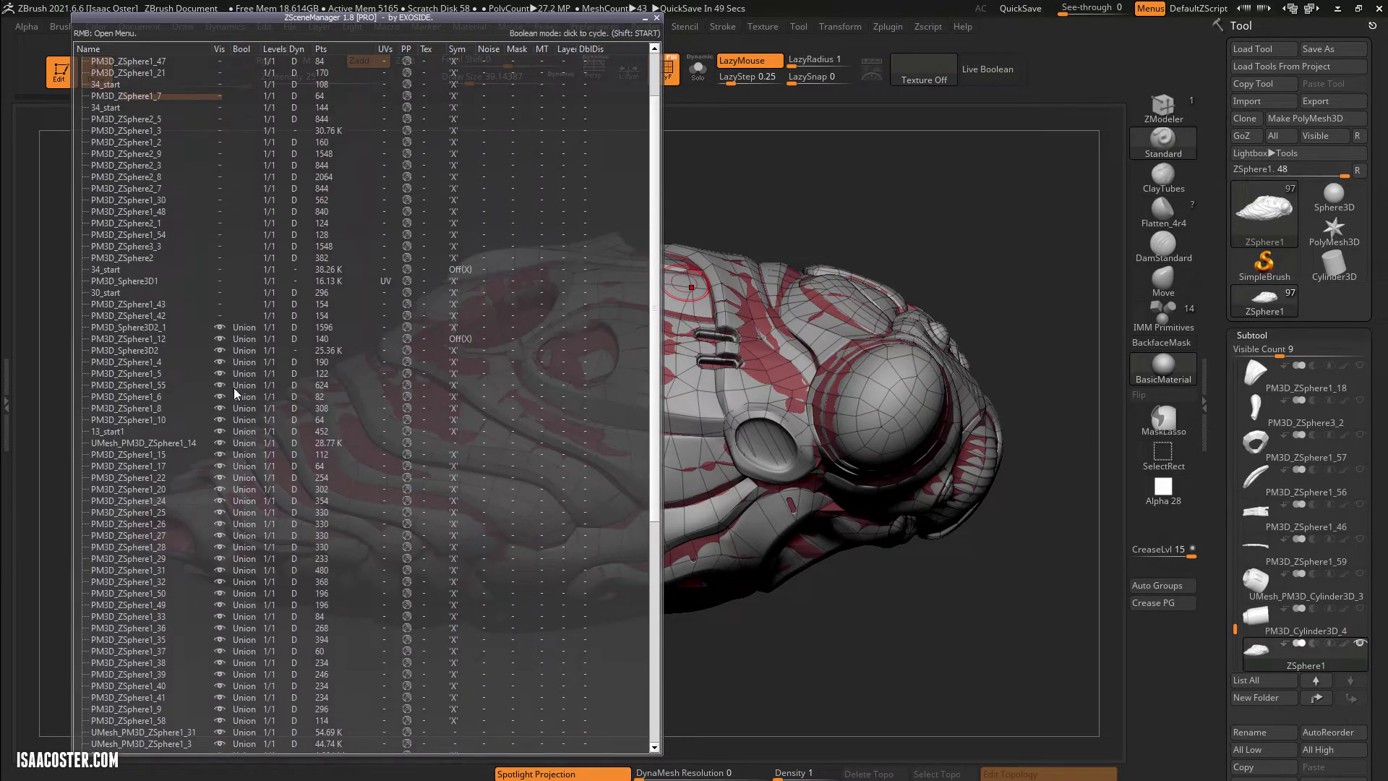
scroll(233, 388, "down", 5)
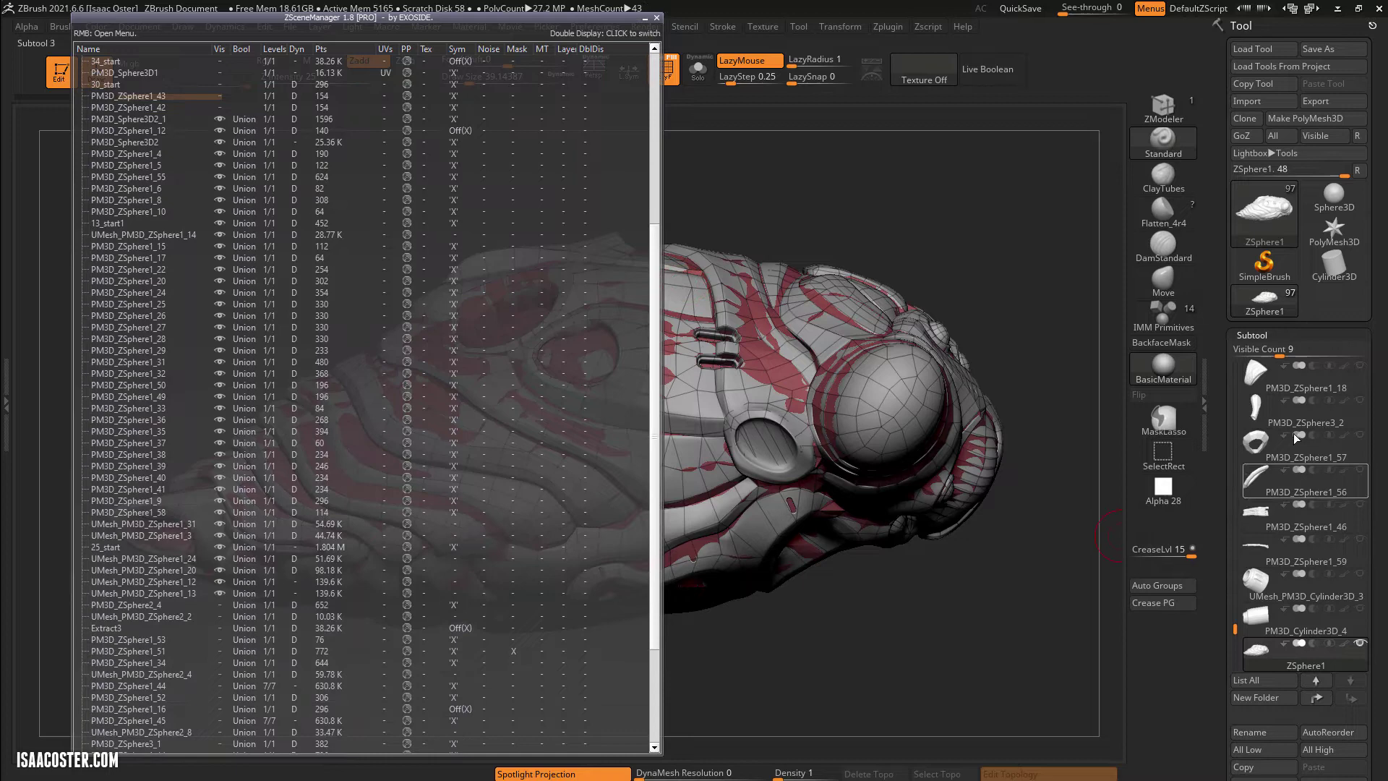
scroll(235, 463, "down", 3)
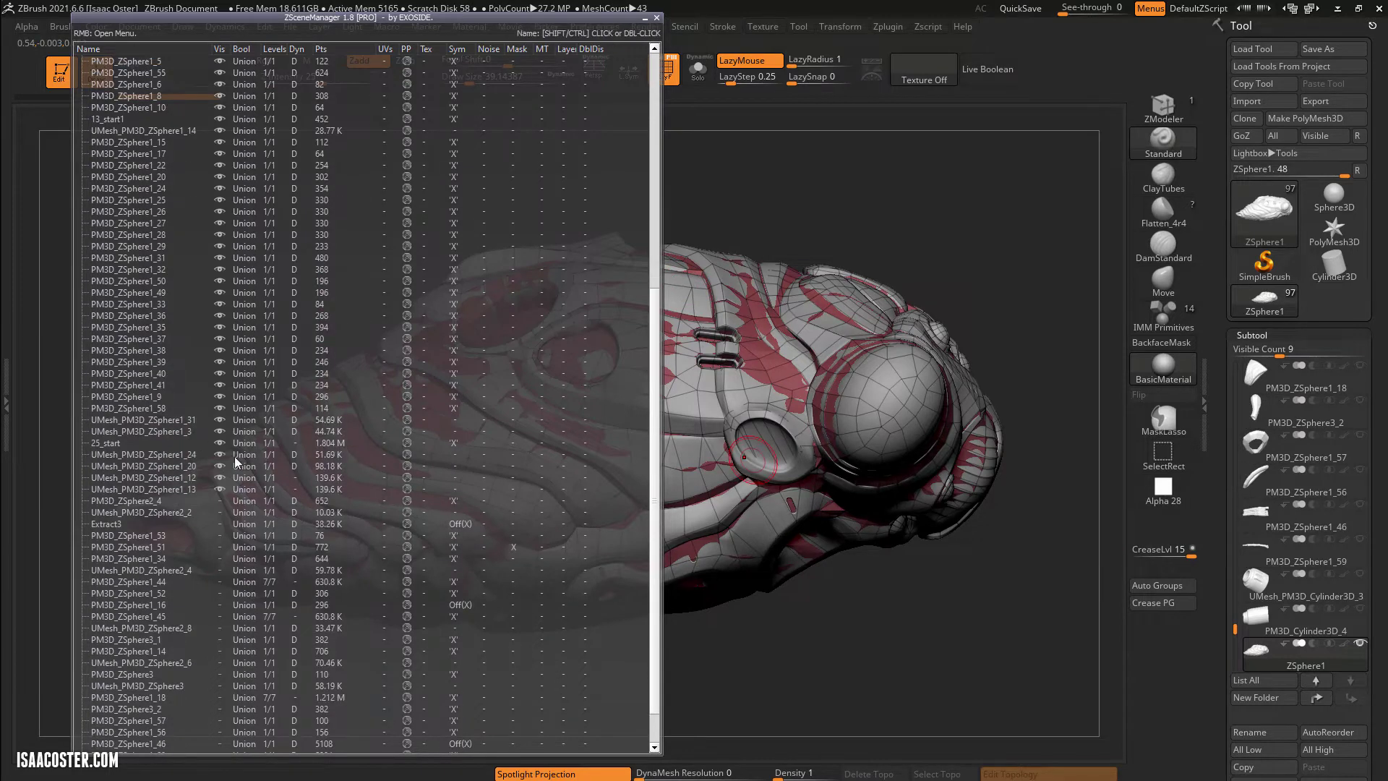
scroll(238, 485, "up", 2)
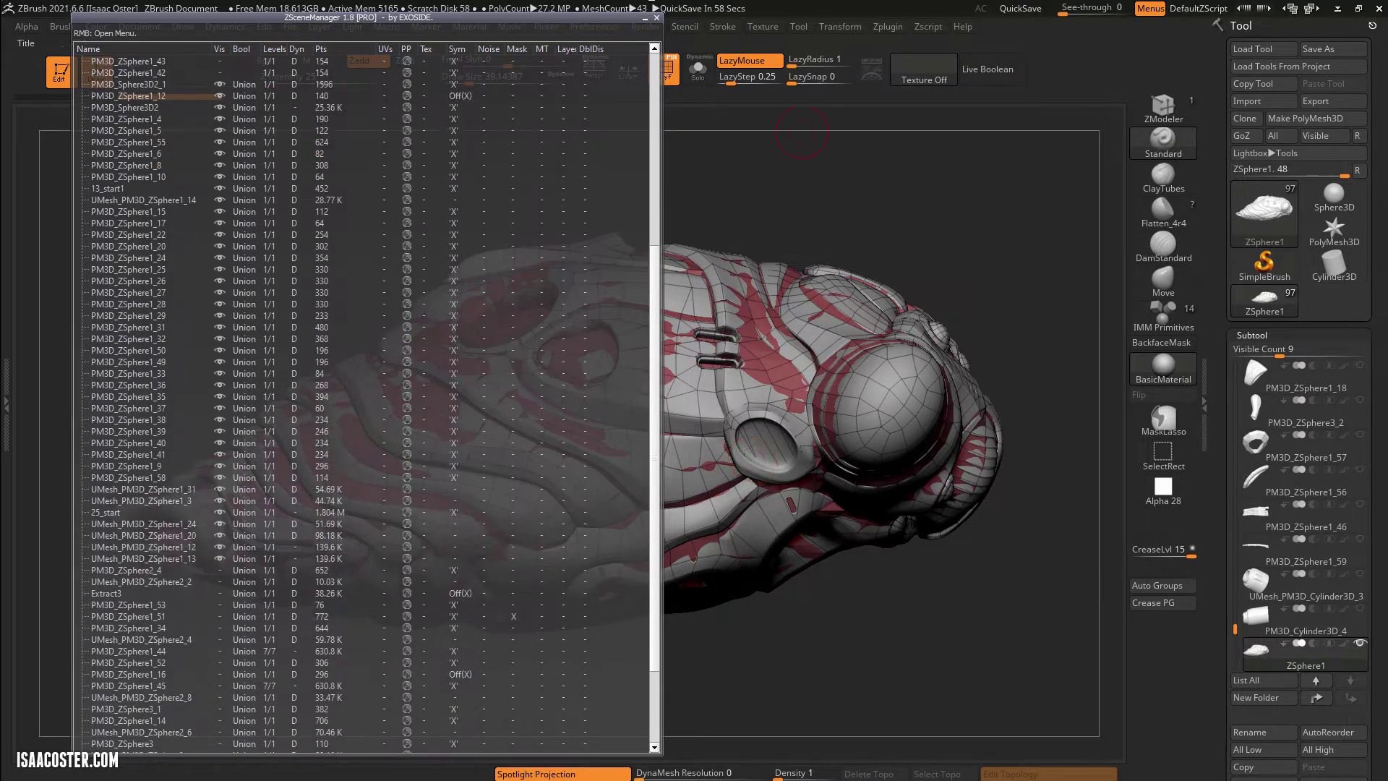
Select the range of visible subtools from PM3D_Sphere3D2_1 through UMesh_PM3D_ZSphere1_13 in ZSceneManager.
left_click_drag(599, 15, 595, 49)
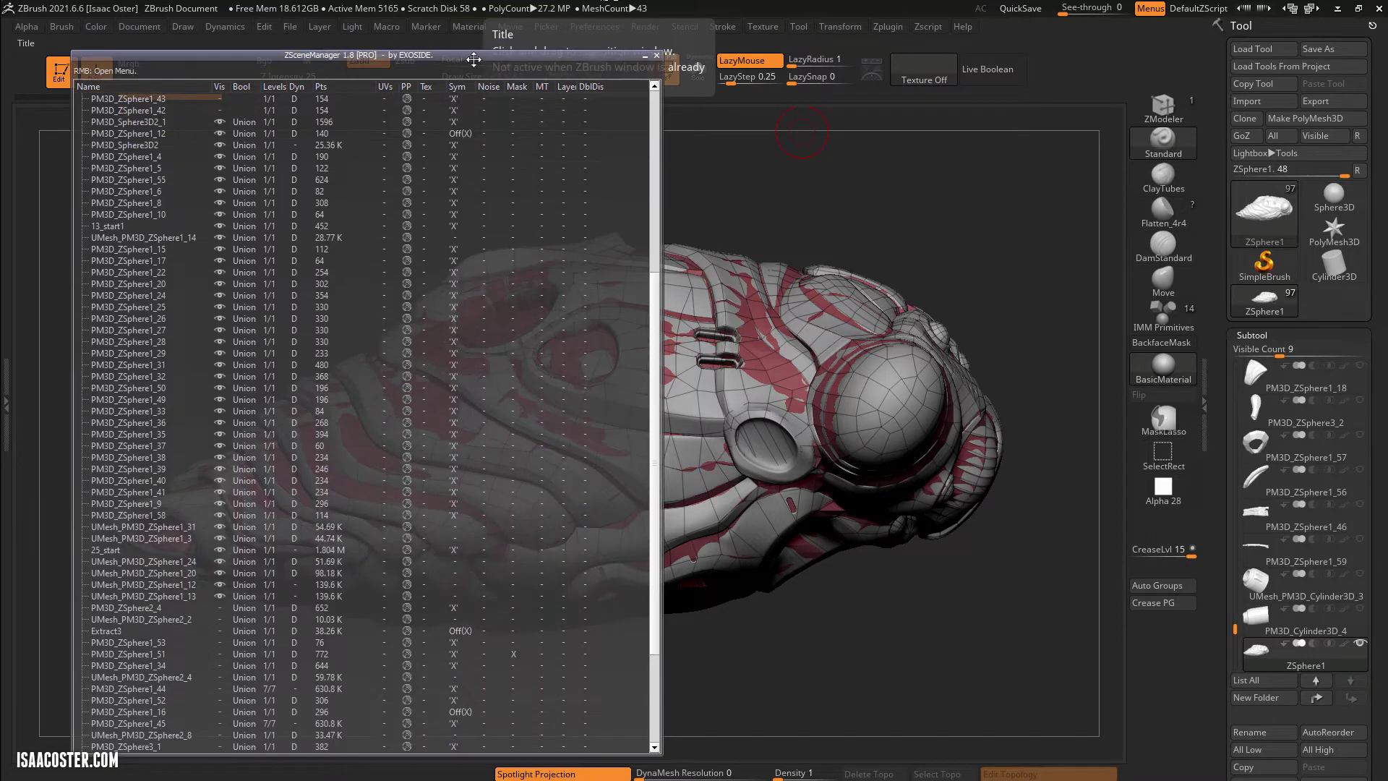
left_click_drag(474, 60, 437, 59)
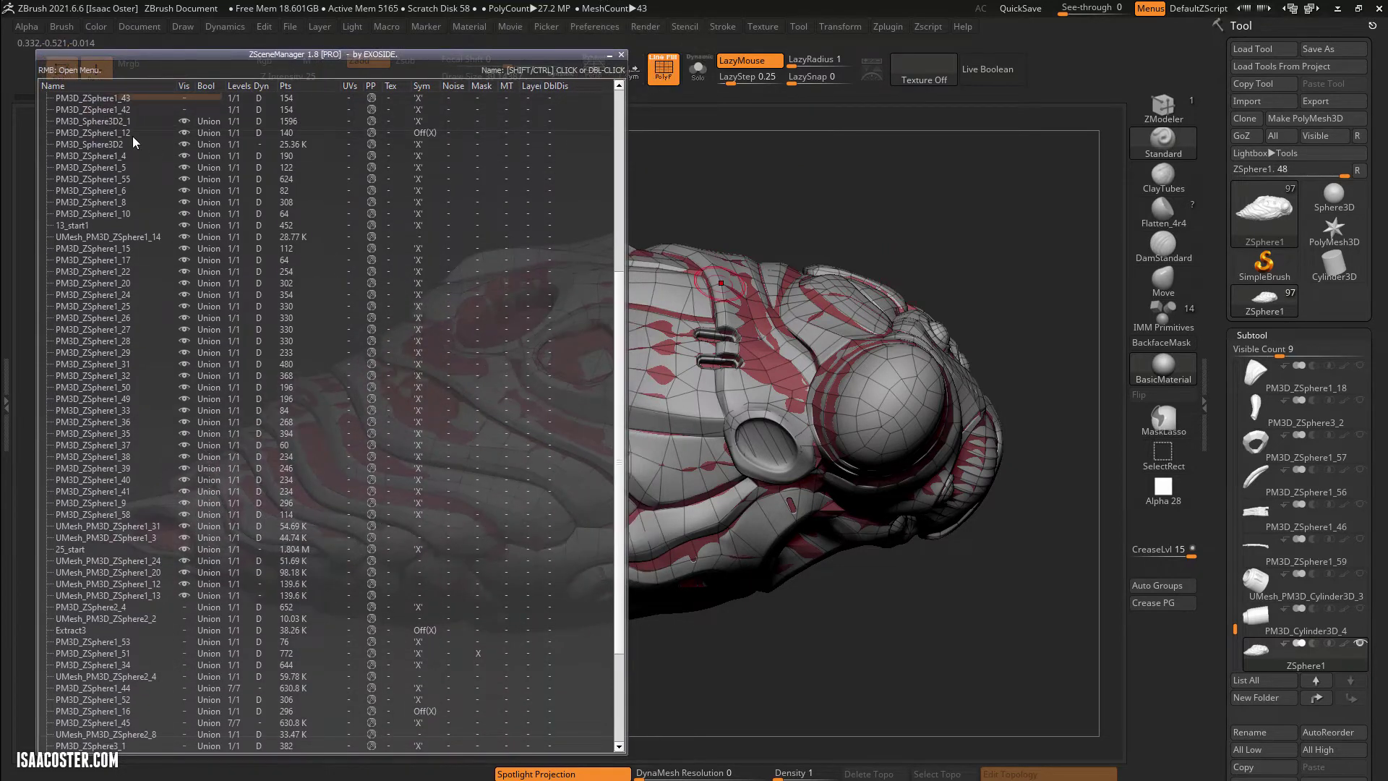
scroll(174, 152, "up", 2)
left_click(104, 190)
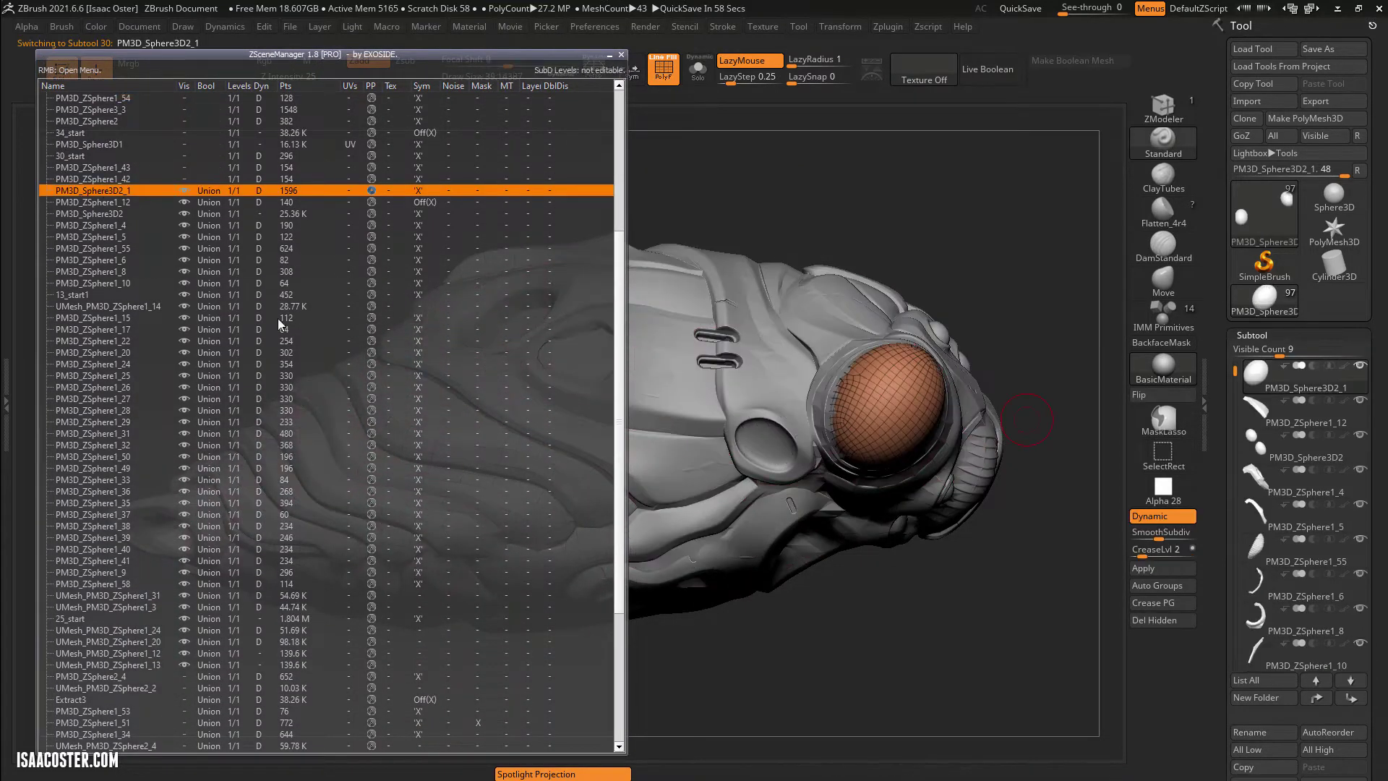
left_click(139, 664, "shift")
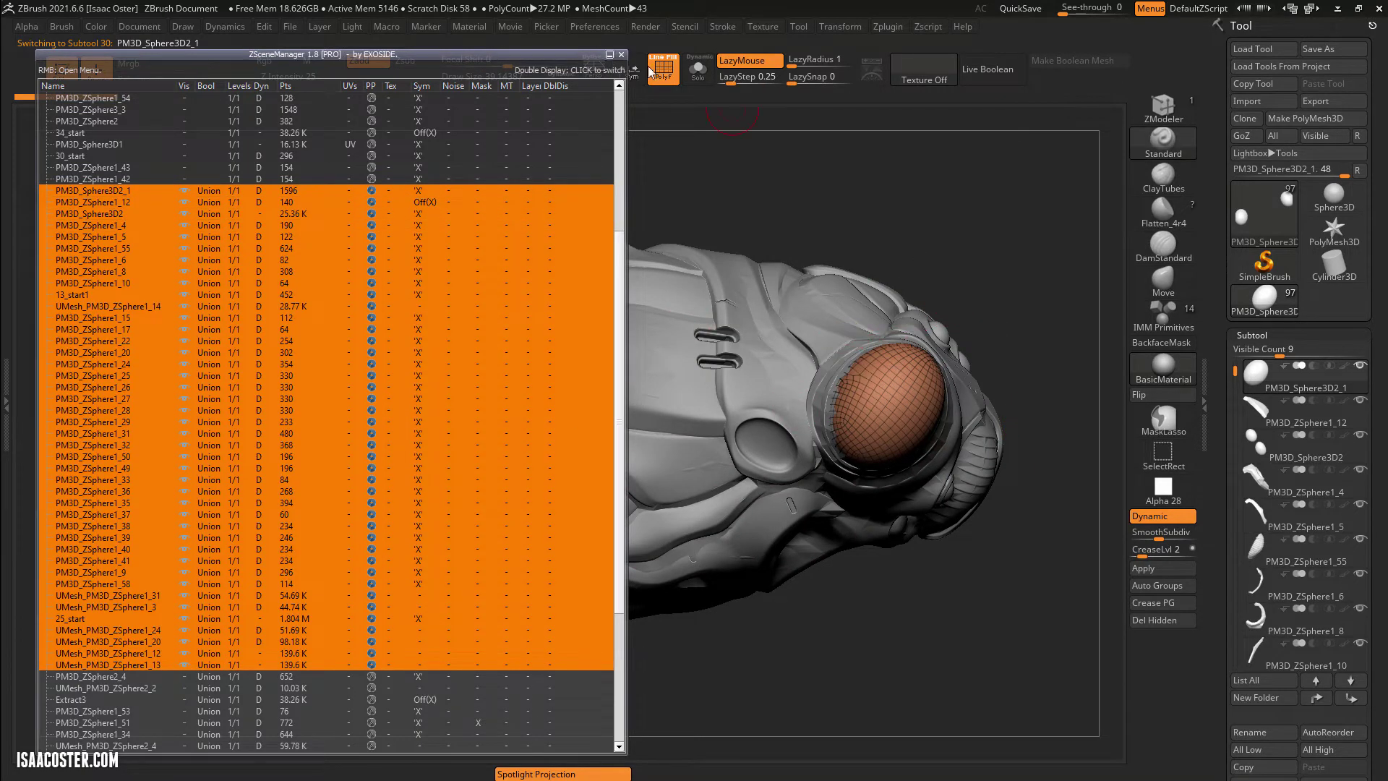
Move the ZSceneManager window aside, convert the ZSphere1 subtool into a separate PolyMesh3D, and return to the original tool.
left_click_drag(531, 66, 15, 32)
left_click_drag(372, 185, 434, 228)
left_click_drag(1246, 385, 1254, 632)
left_click(1257, 626)
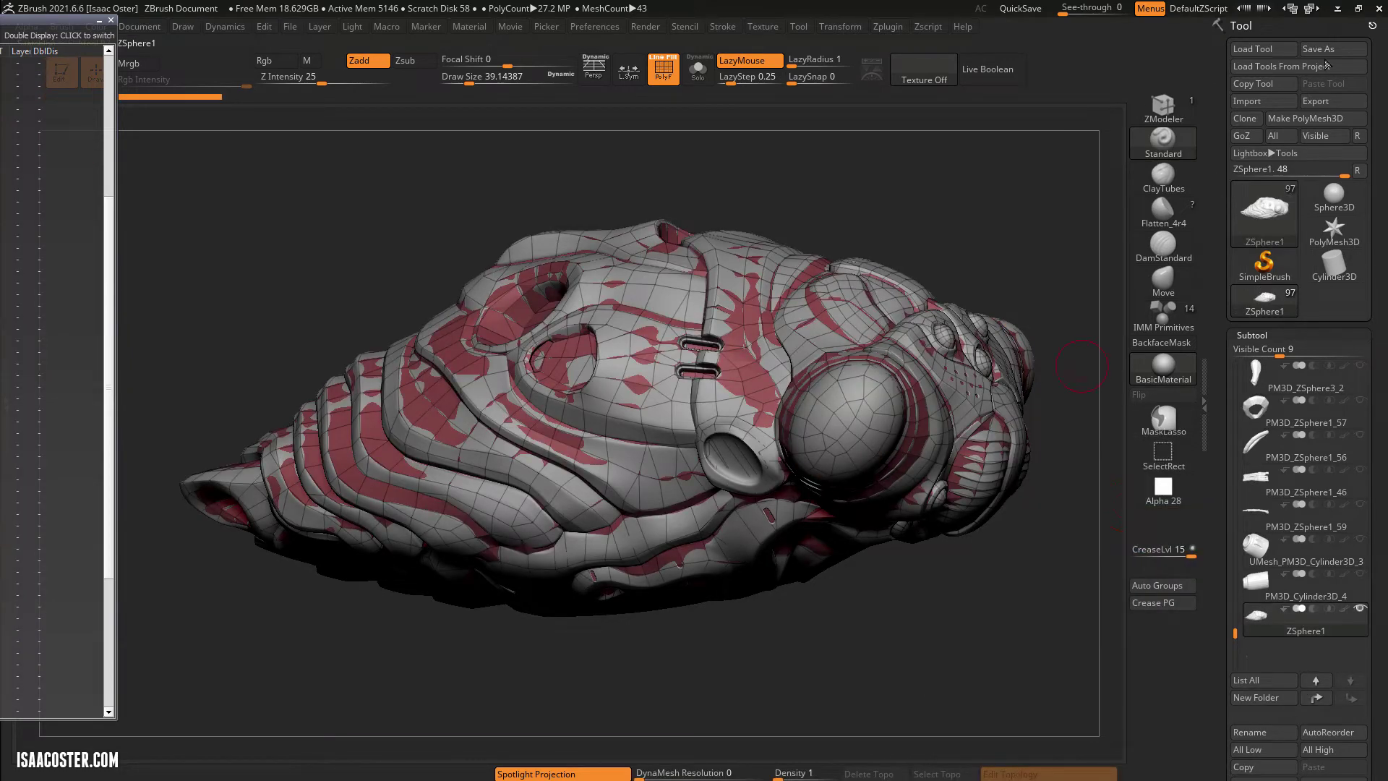
left_click(1308, 119)
left_click(1264, 297)
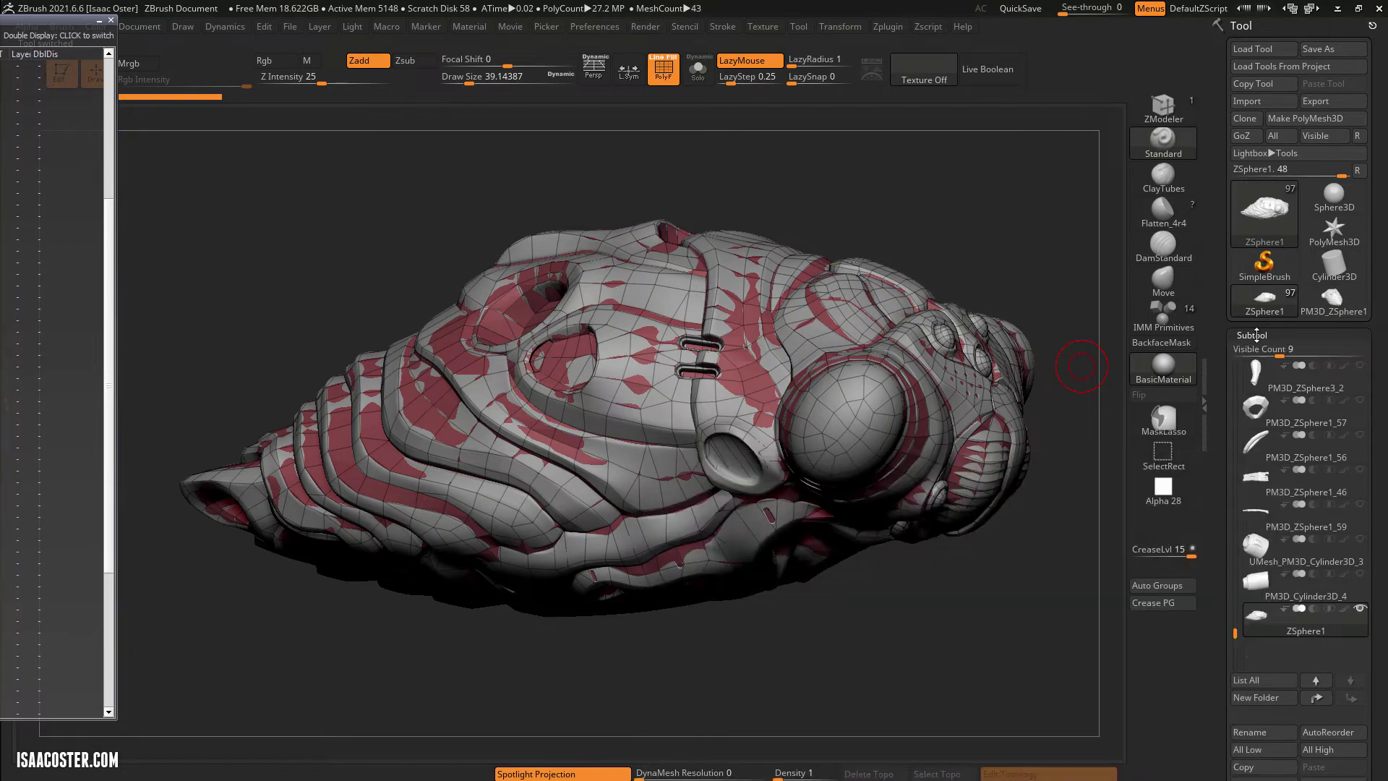
Append the converted polymesh to the subtool list and rename it body_low.
left_click_drag(1207, 323, 1206, 216)
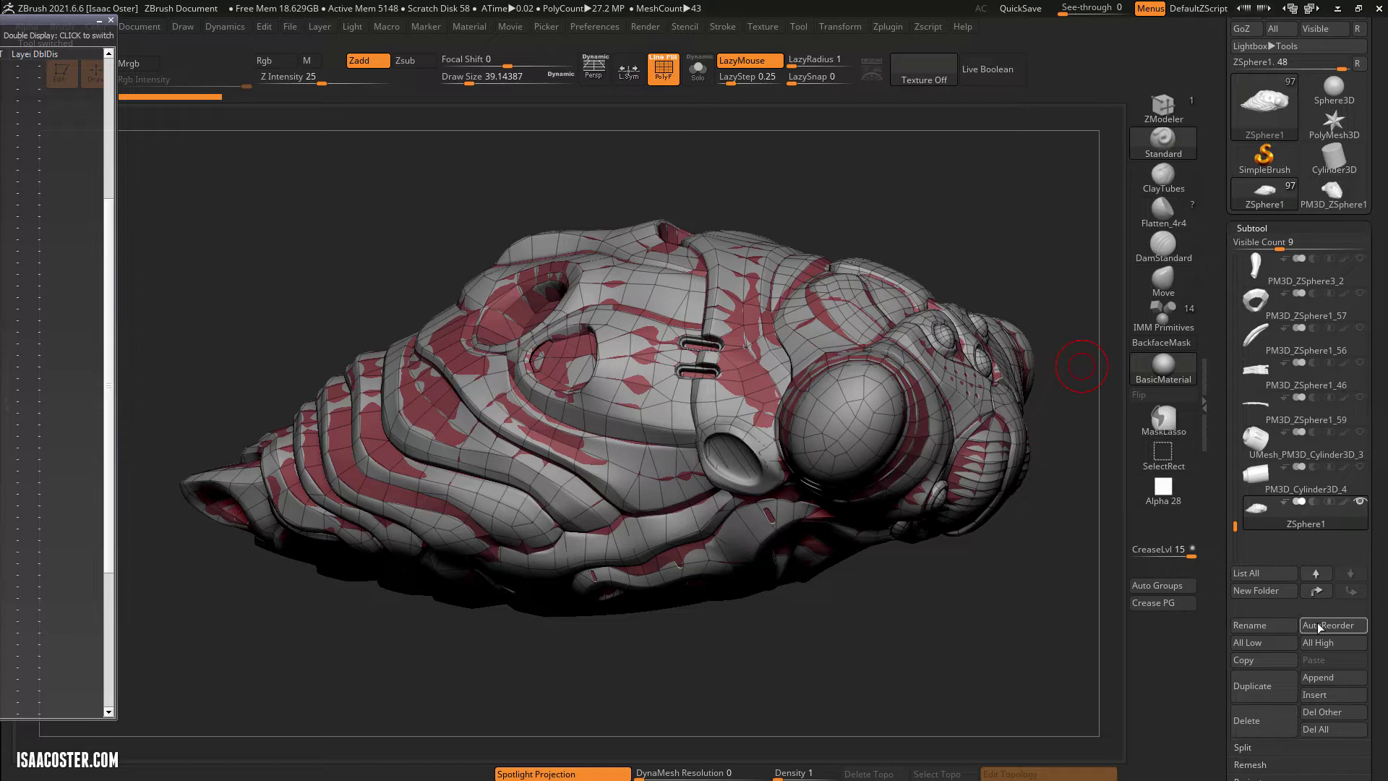
left_click(1323, 676)
left_click(1250, 585)
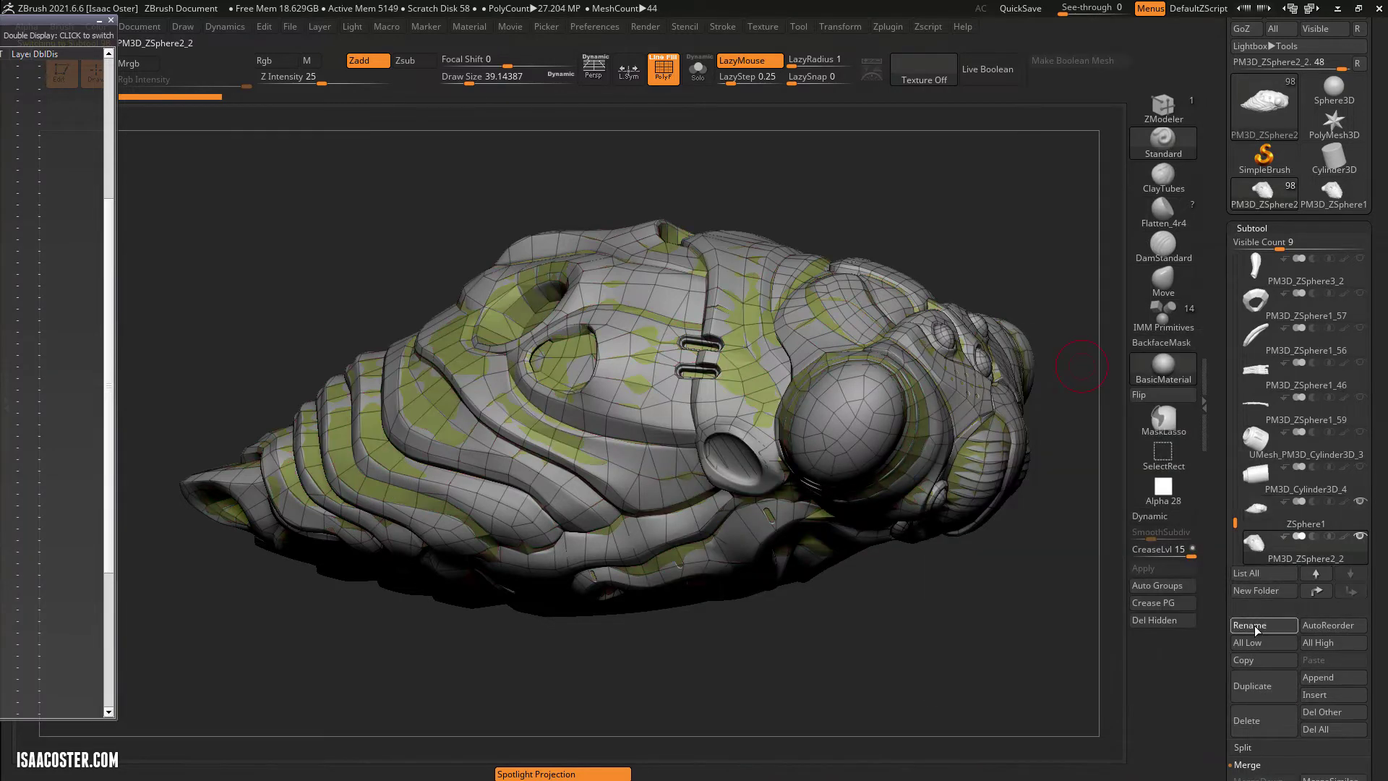
left_click(1254, 624)
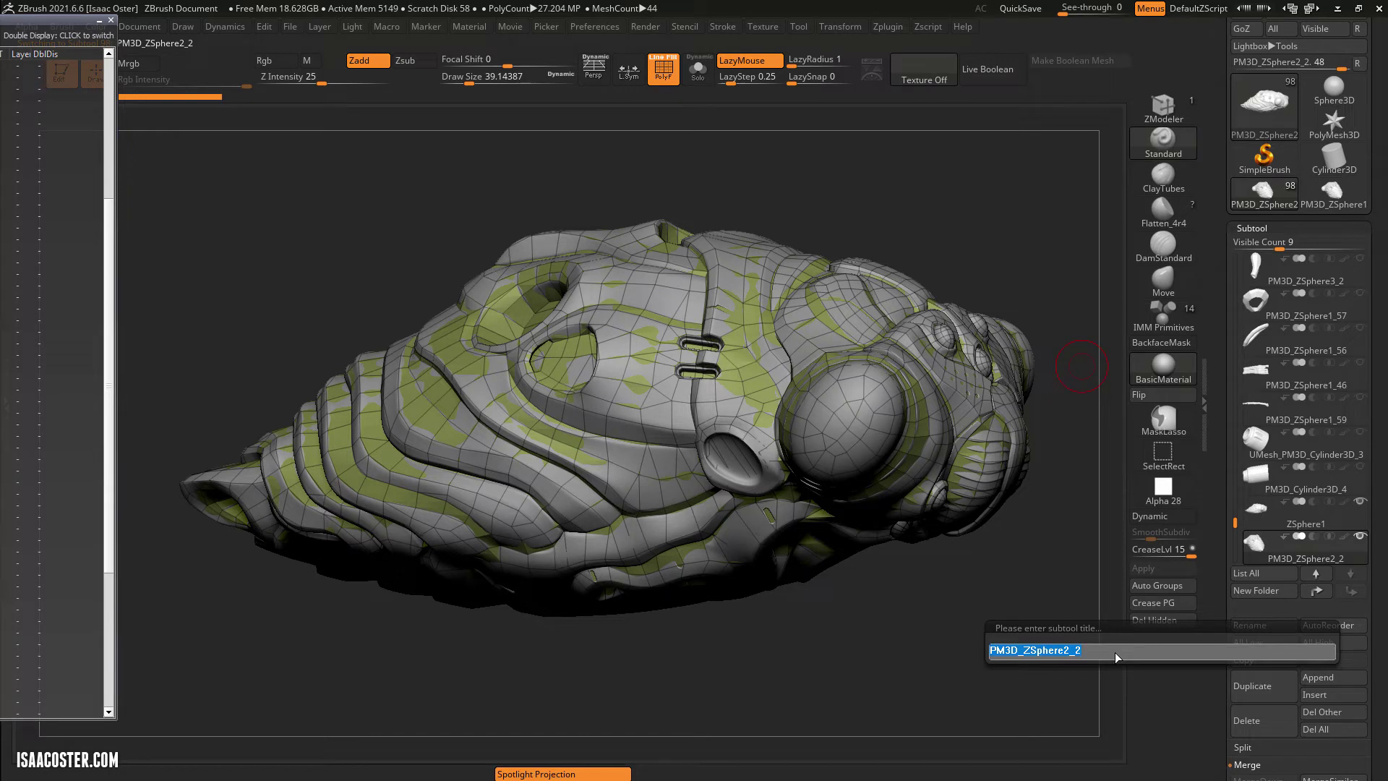
type("body_low")
key("Return")
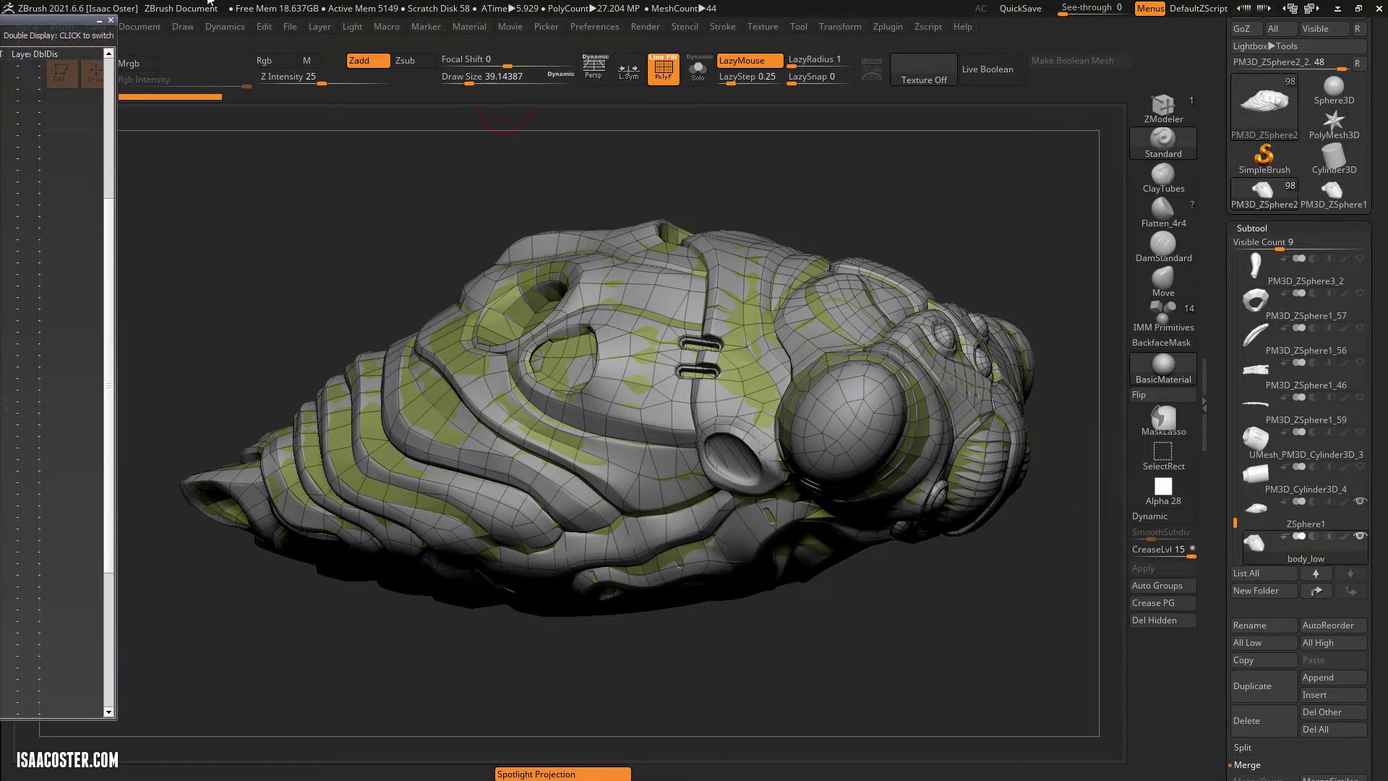
Bring the ZSceneManager window back into full view and select the subtools PM3D_Sphere3D2_1 through UMesh_PM3D_ZSphere1_13.
left_click(47, 54)
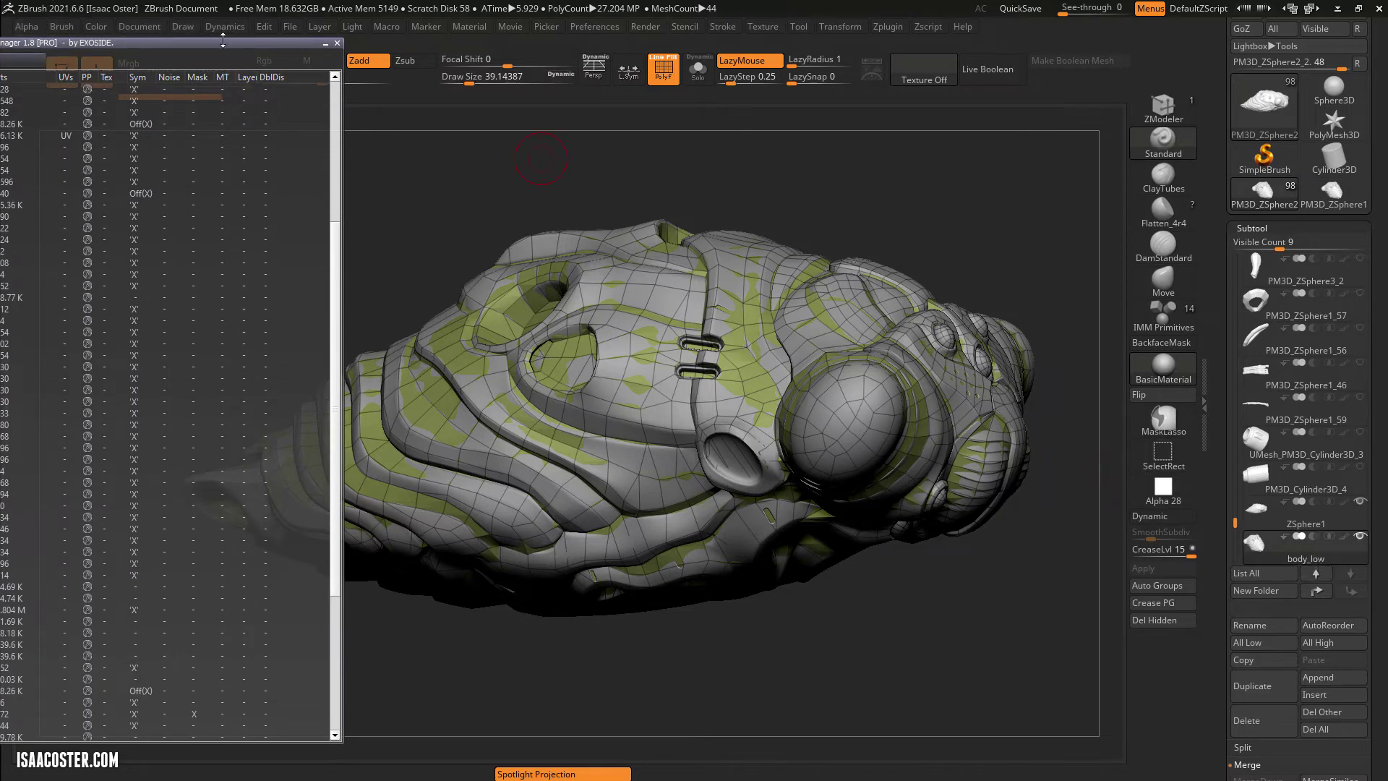
left_click_drag(229, 45, 504, 43)
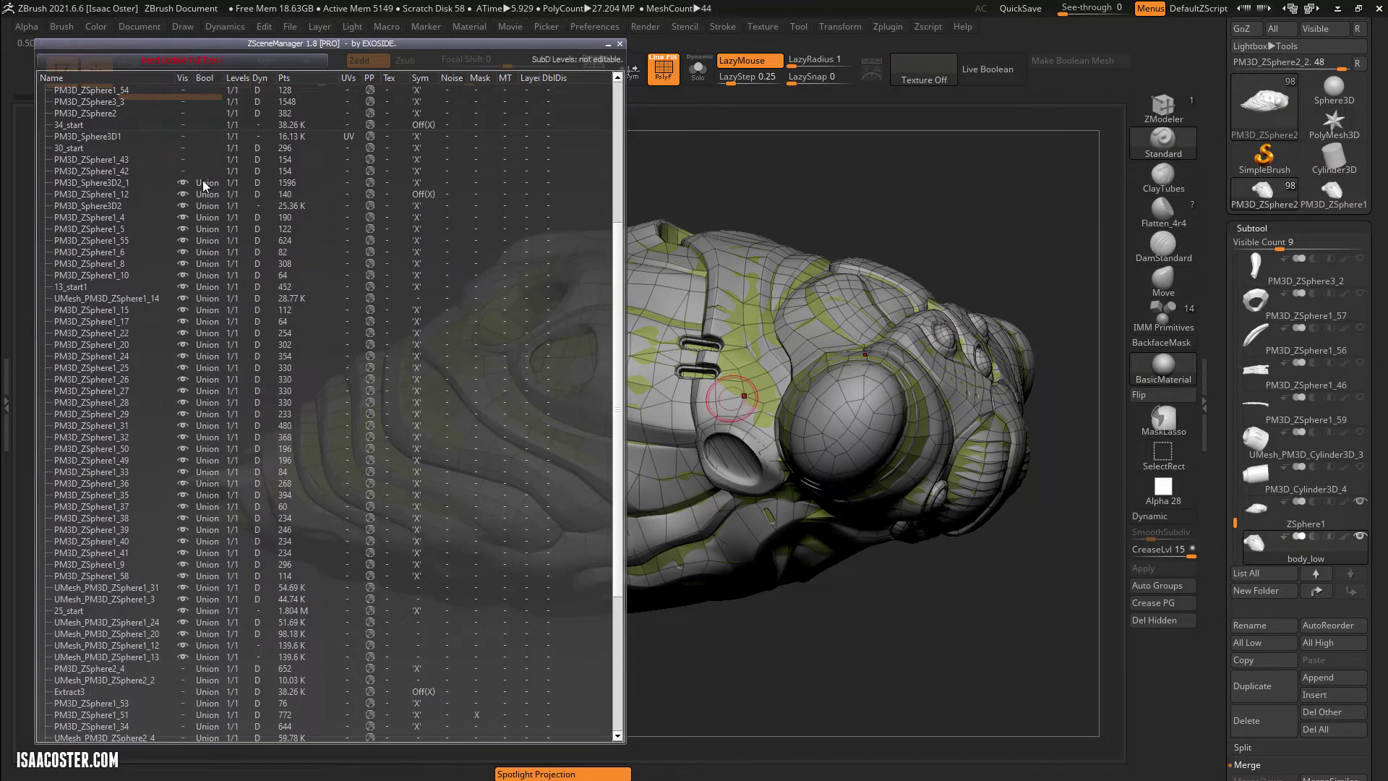
left_click(114, 183)
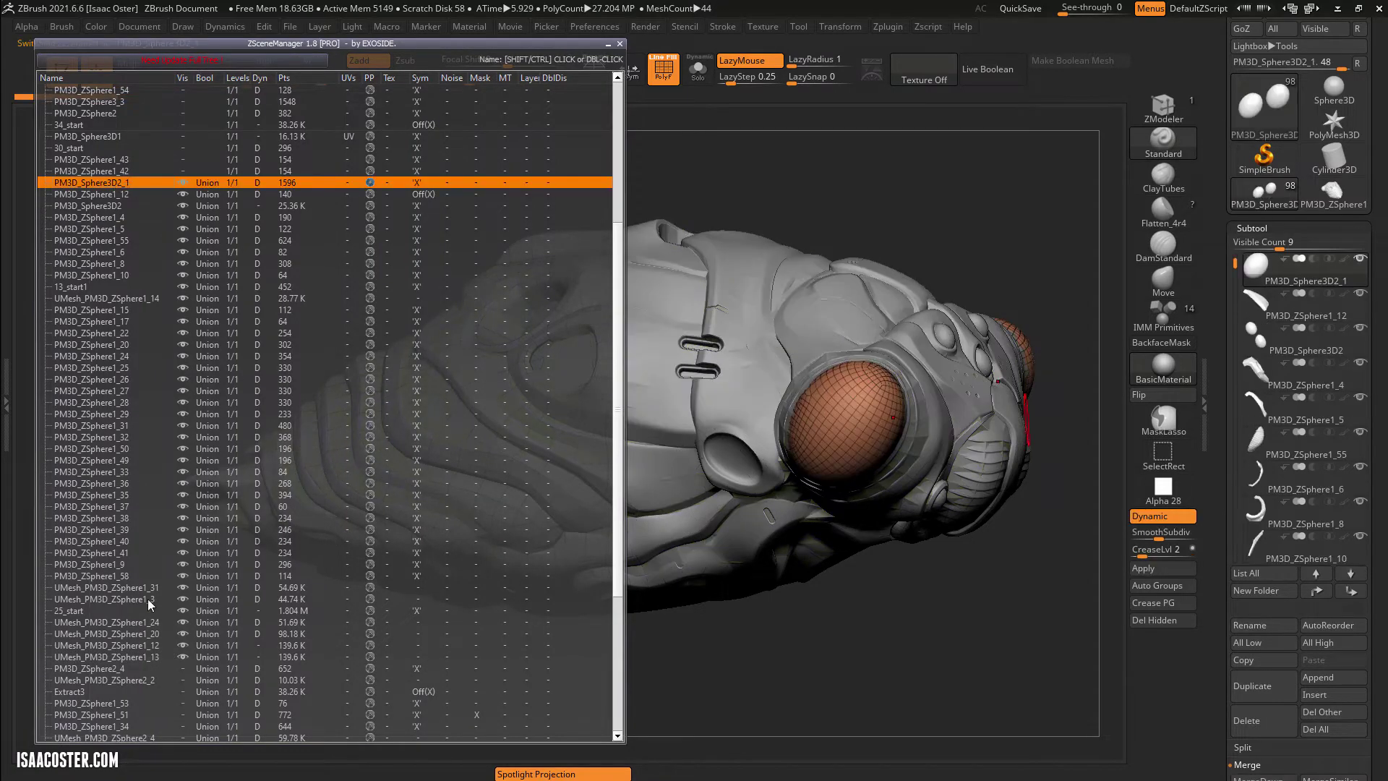
left_click(147, 656, "shift")
Rename the selected subtools incrementally in ZSceneManager with the base name body_high_.
right_click(127, 461)
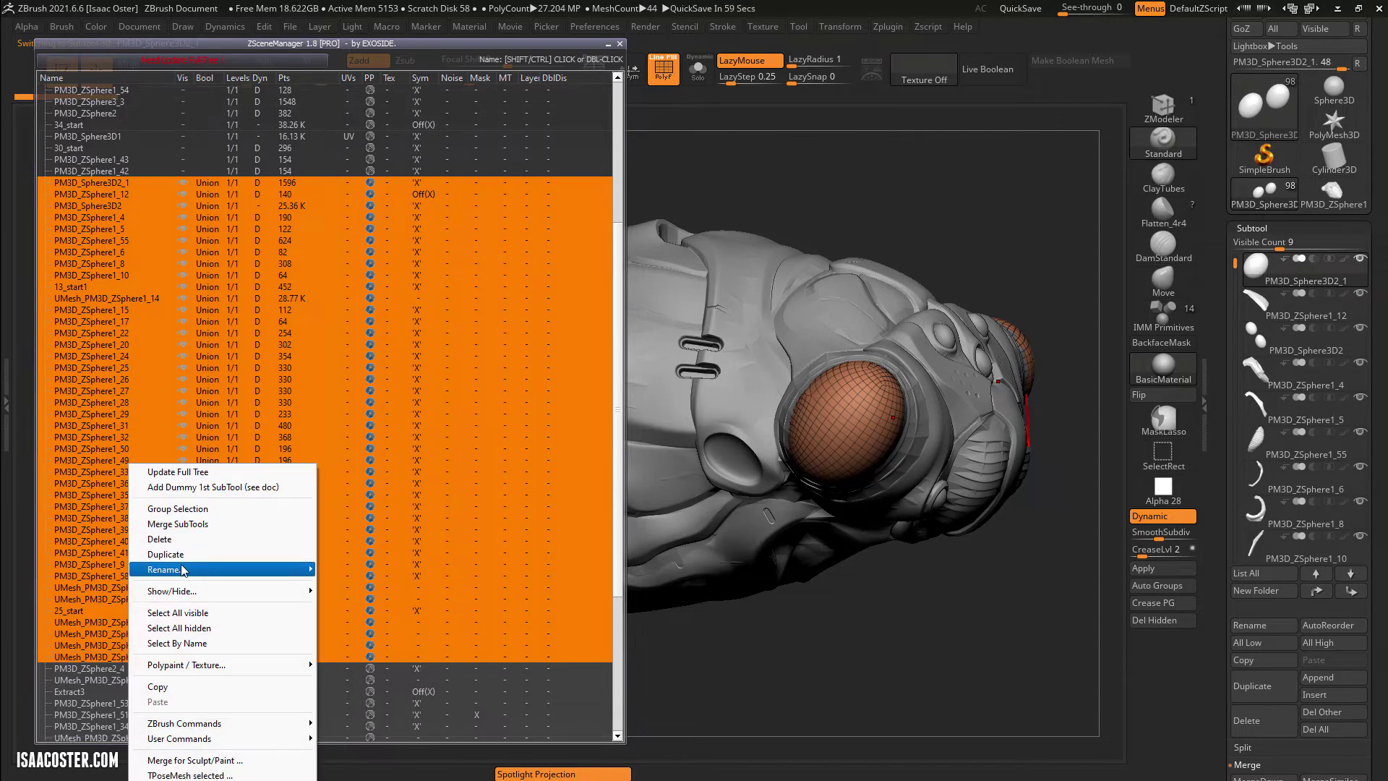
mouse_move(182, 570)
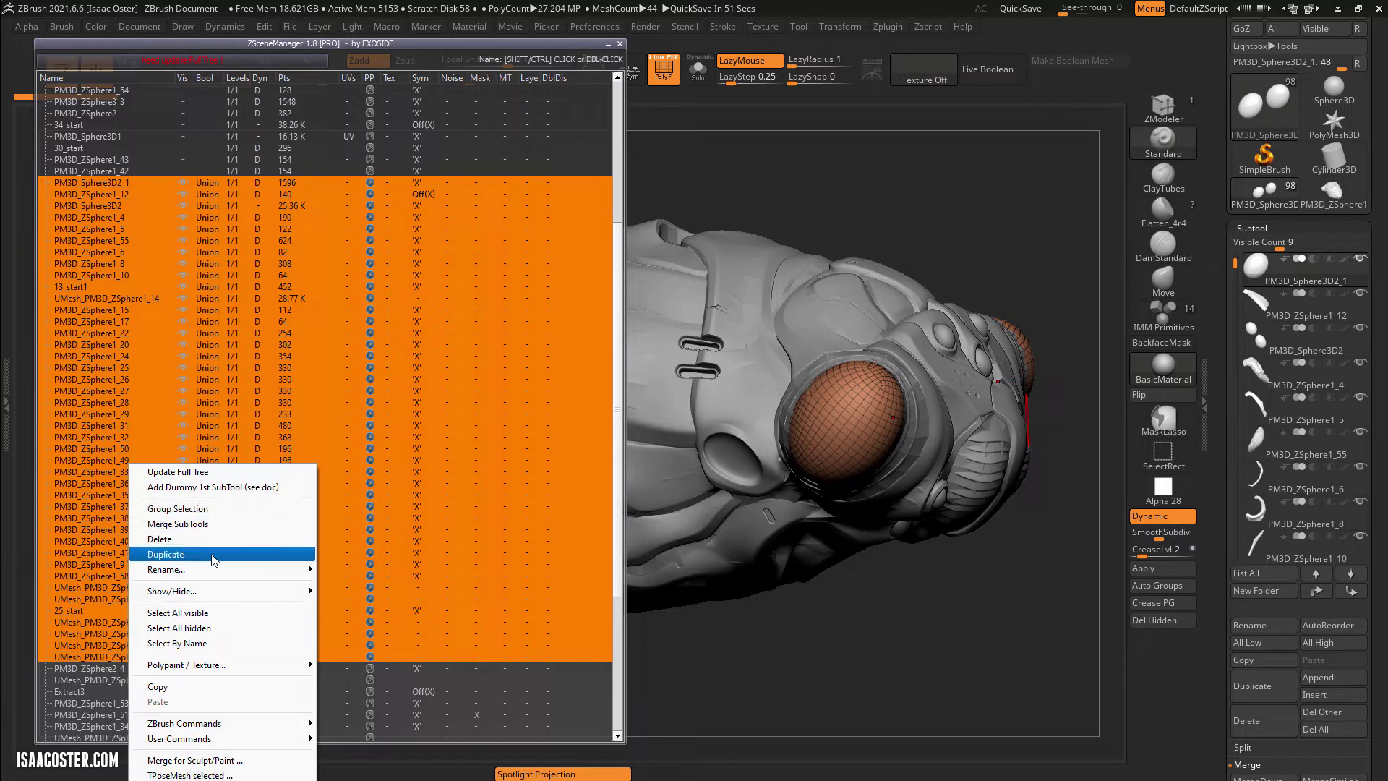
mouse_move(279, 569)
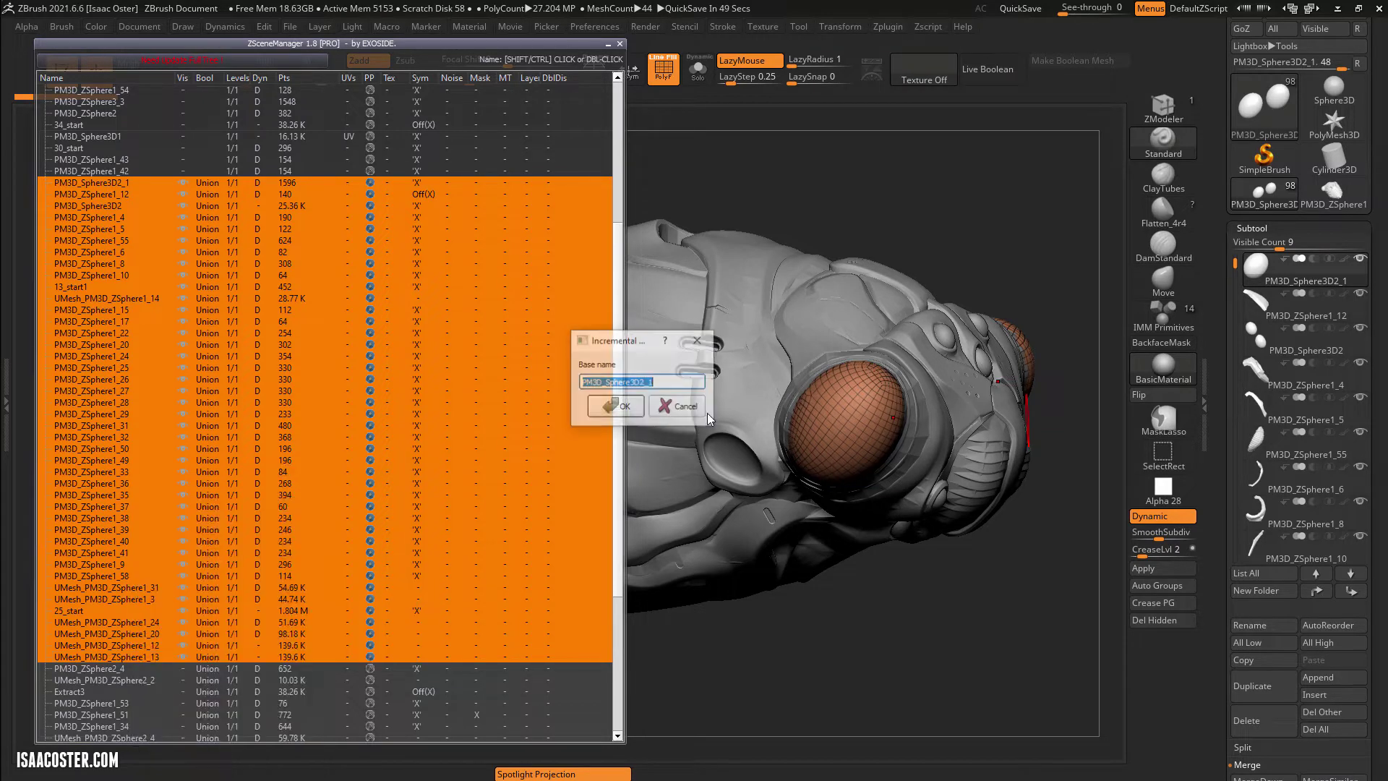
left_click(370, 587)
type("body_high_")
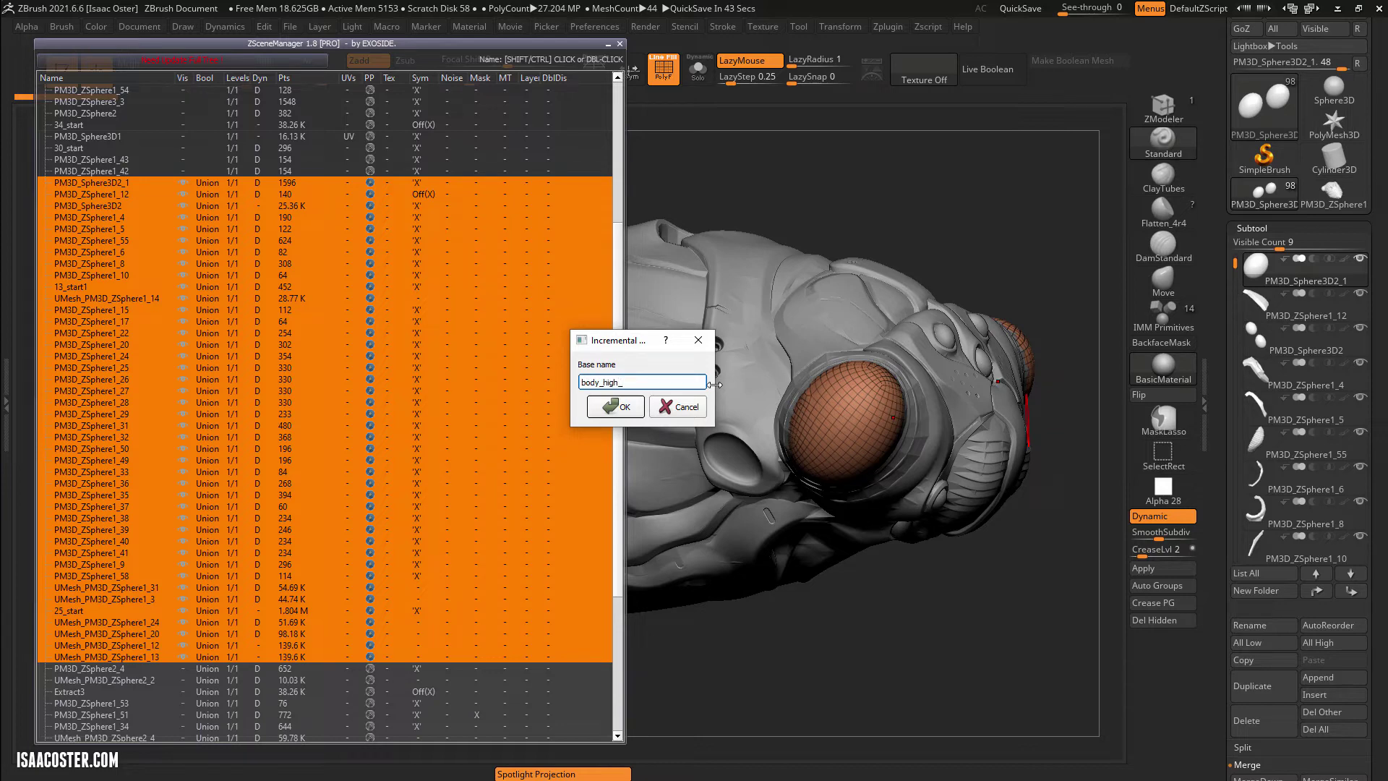
key("Return")
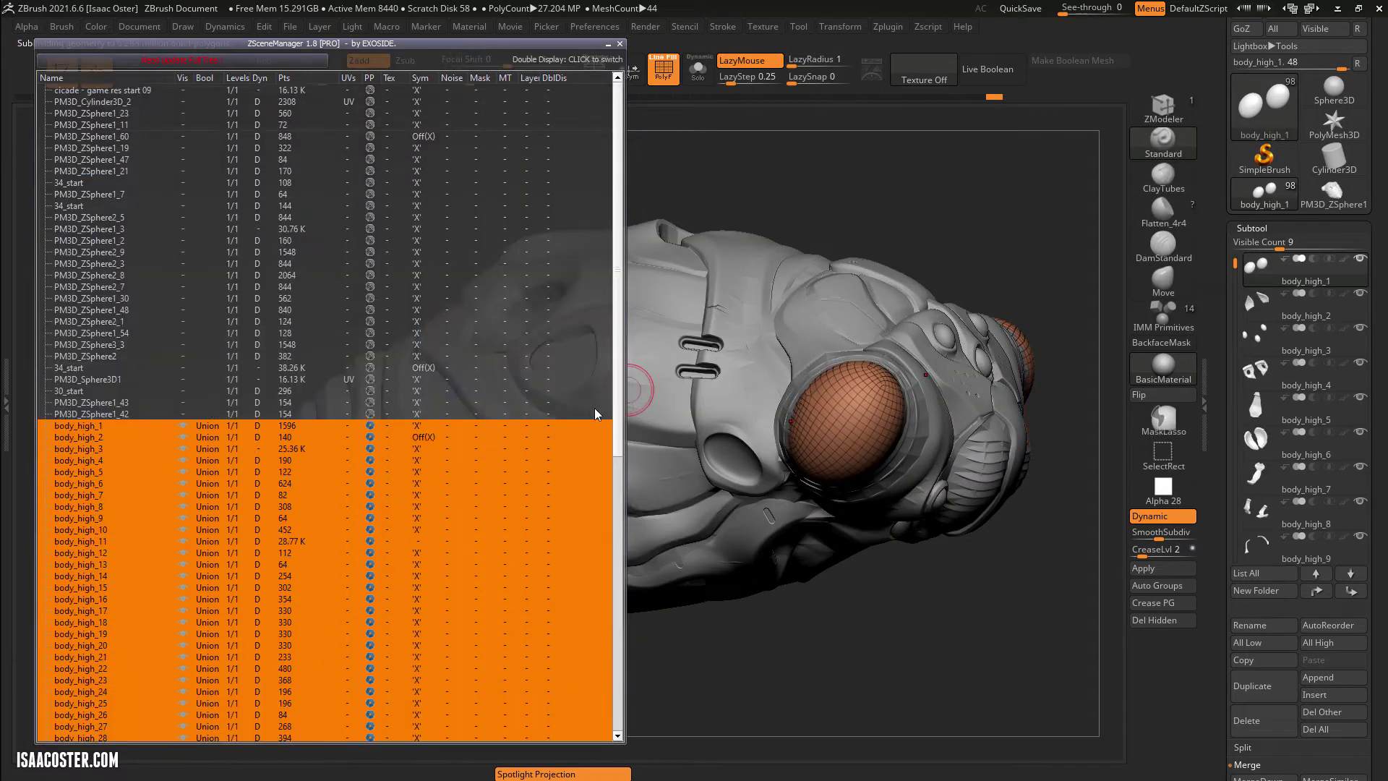
Add a new ZSceneManager 'Button' user command that is linked to the Dynamic Subdivision Apply function.
scroll(608, 506, "down", 3)
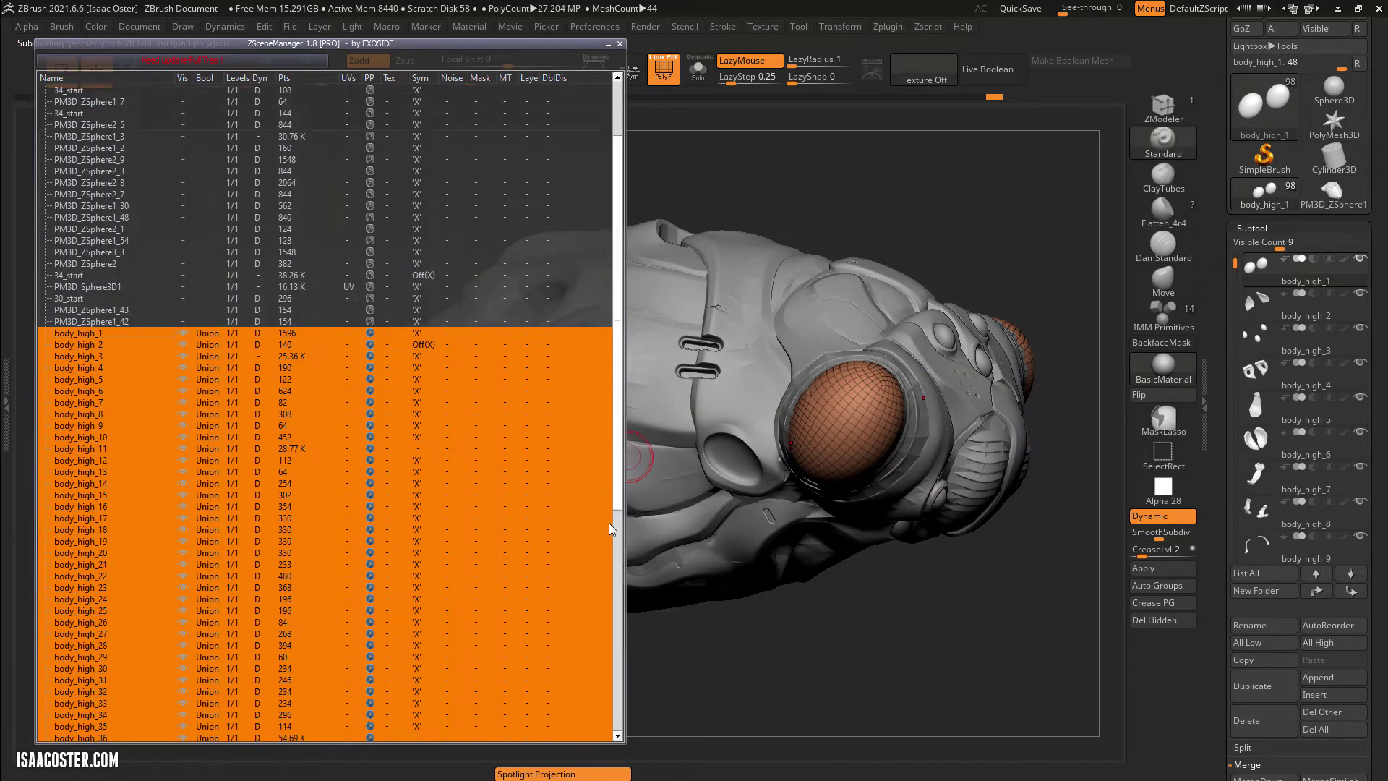
scroll(609, 523, "down", 7)
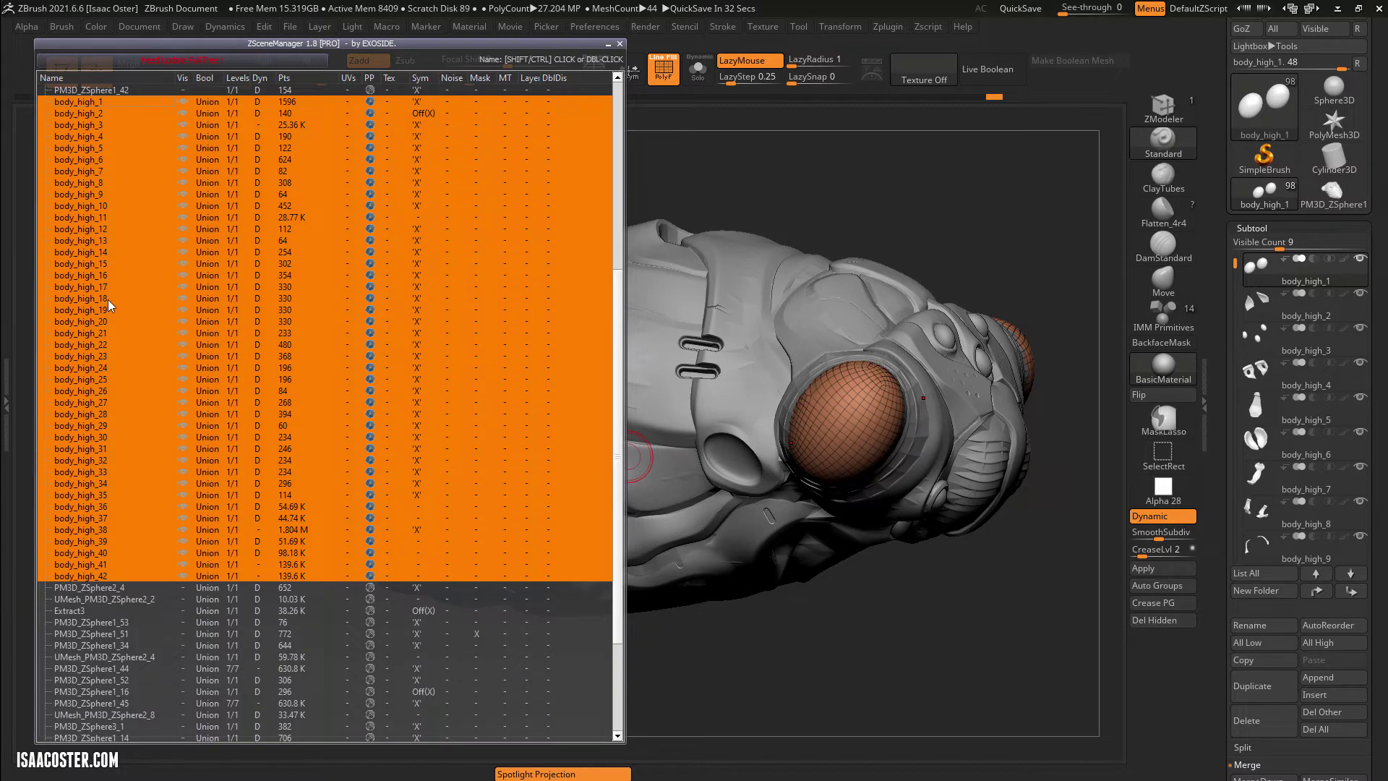
left_click_drag(570, 46, 564, 43)
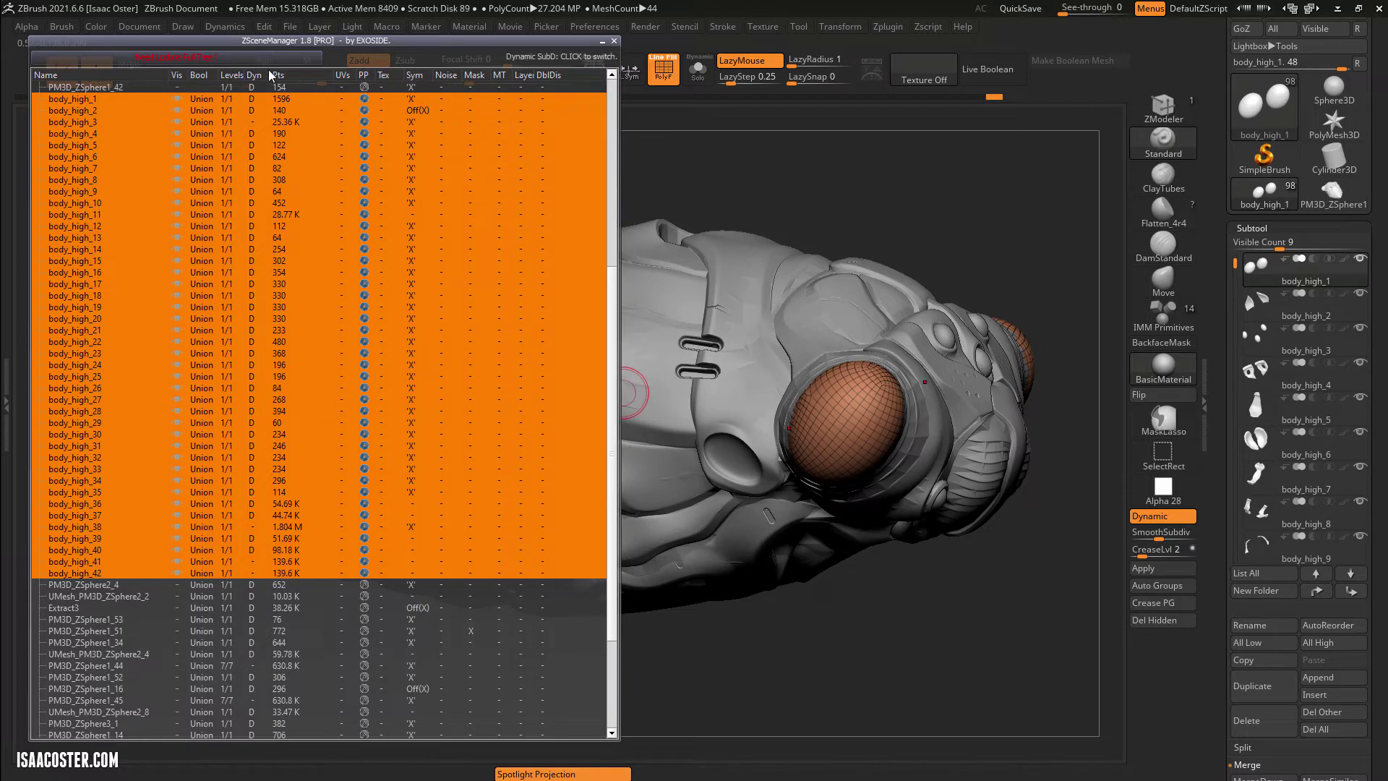
left_click_drag(300, 41, 311, 43)
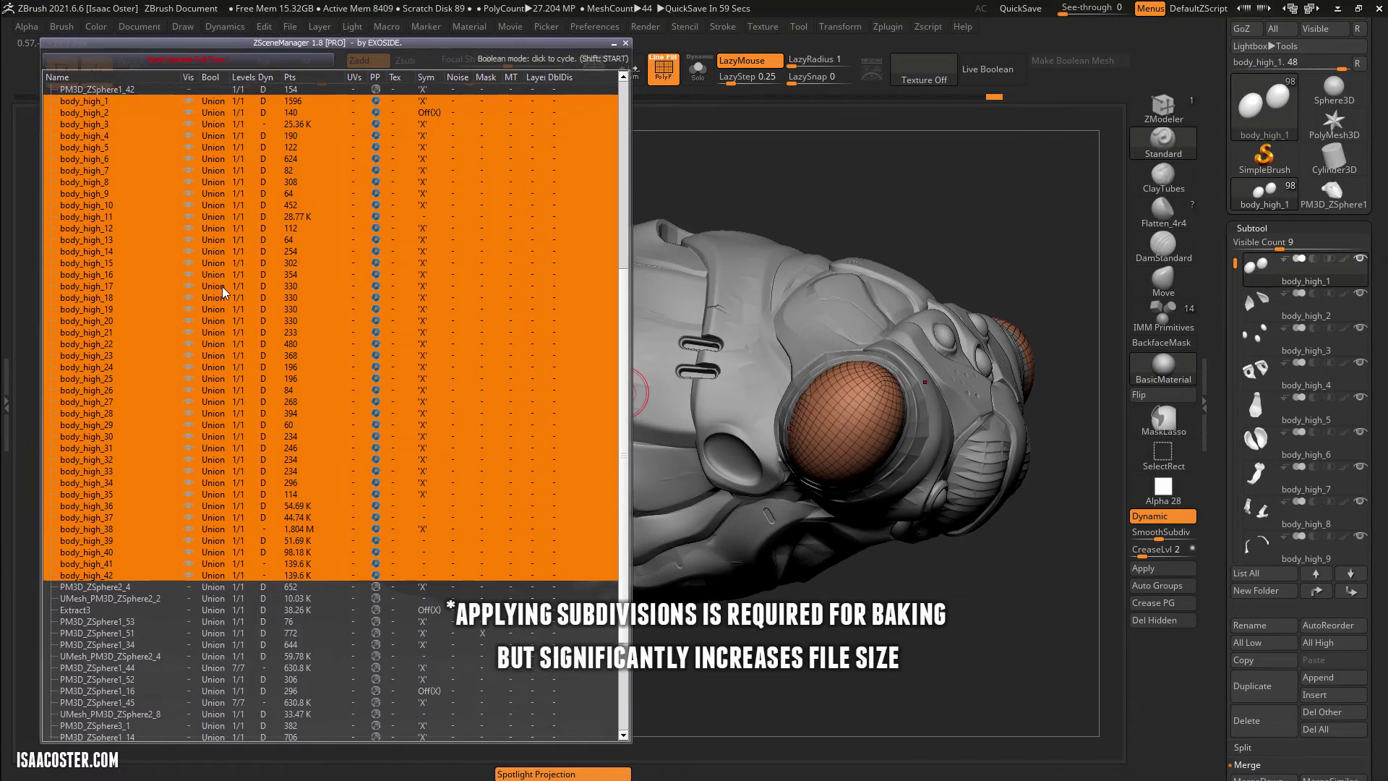
scroll(223, 292, "up", 3)
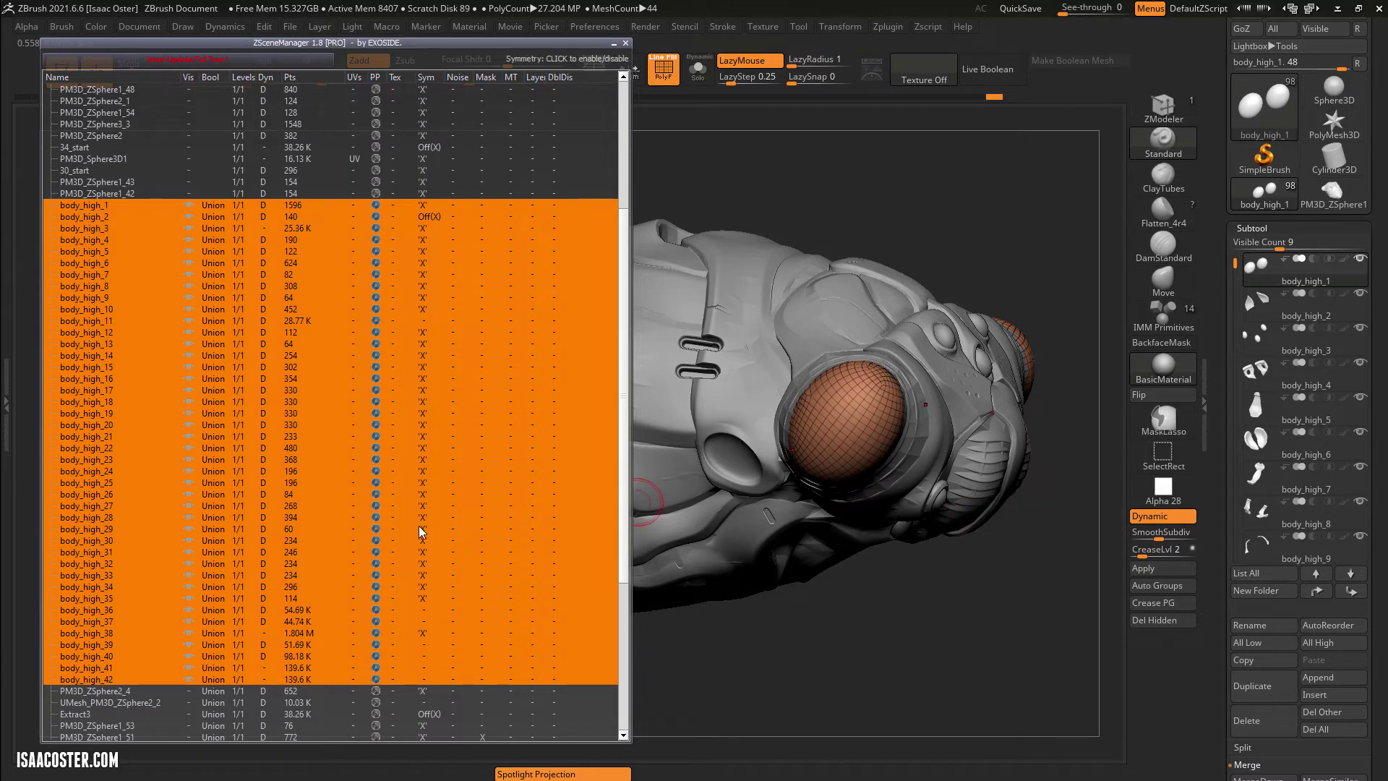
right_click(162, 427)
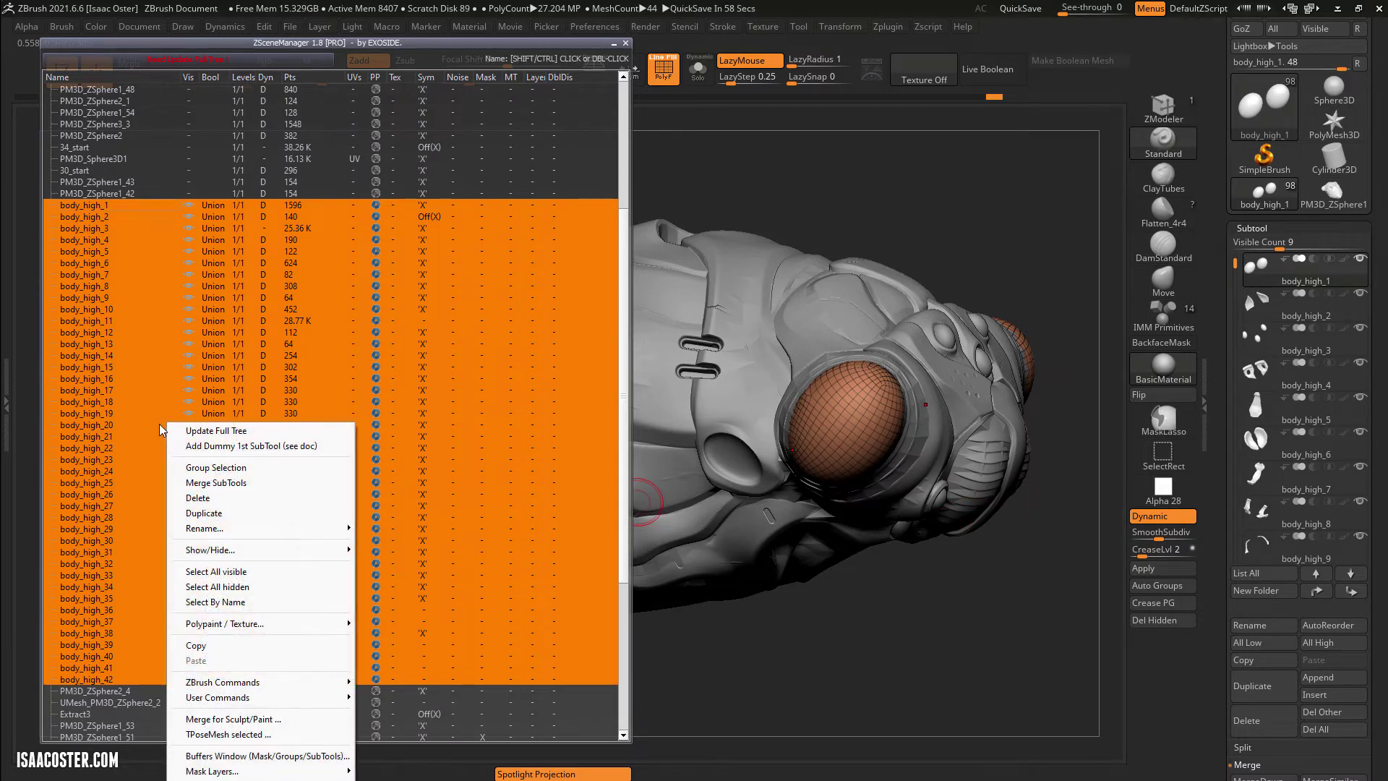
right_click(144, 230)
right_click(144, 230)
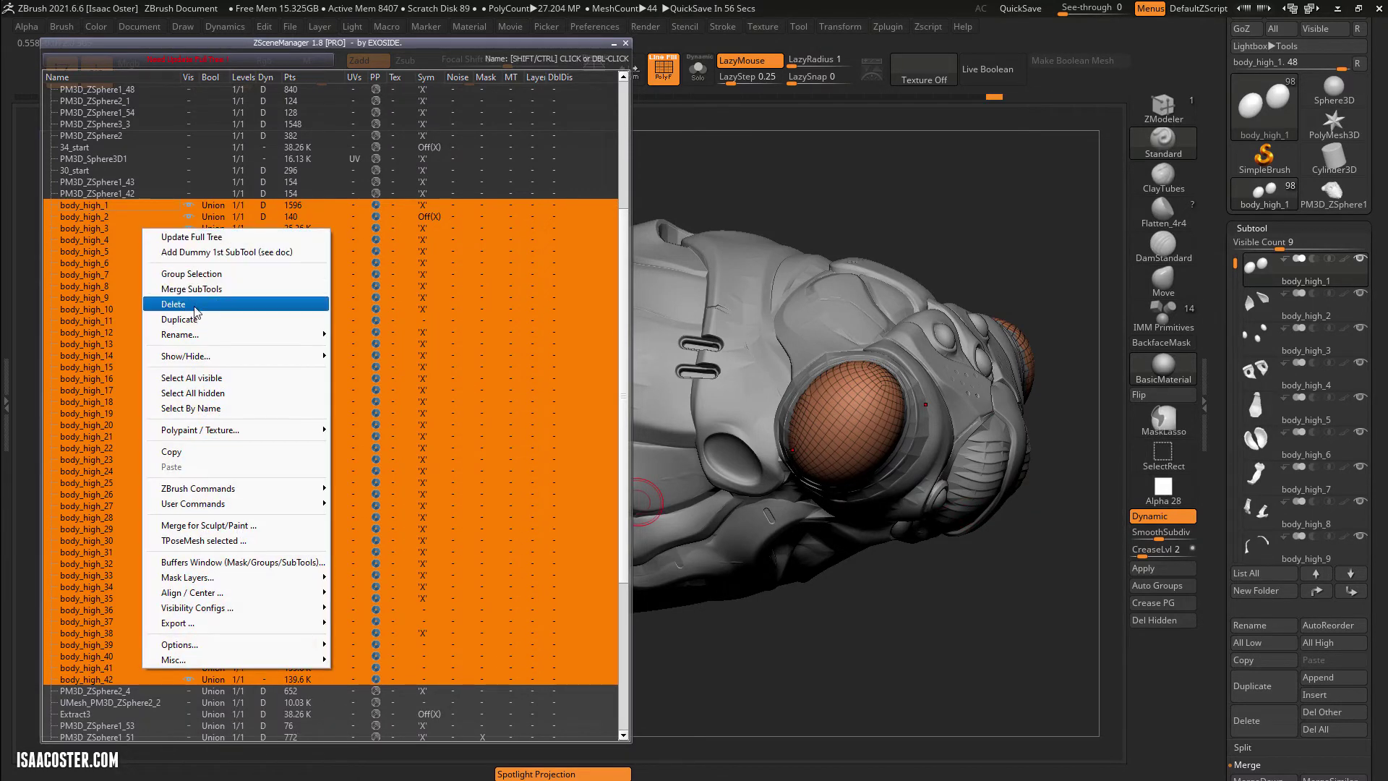
mouse_move(226, 487)
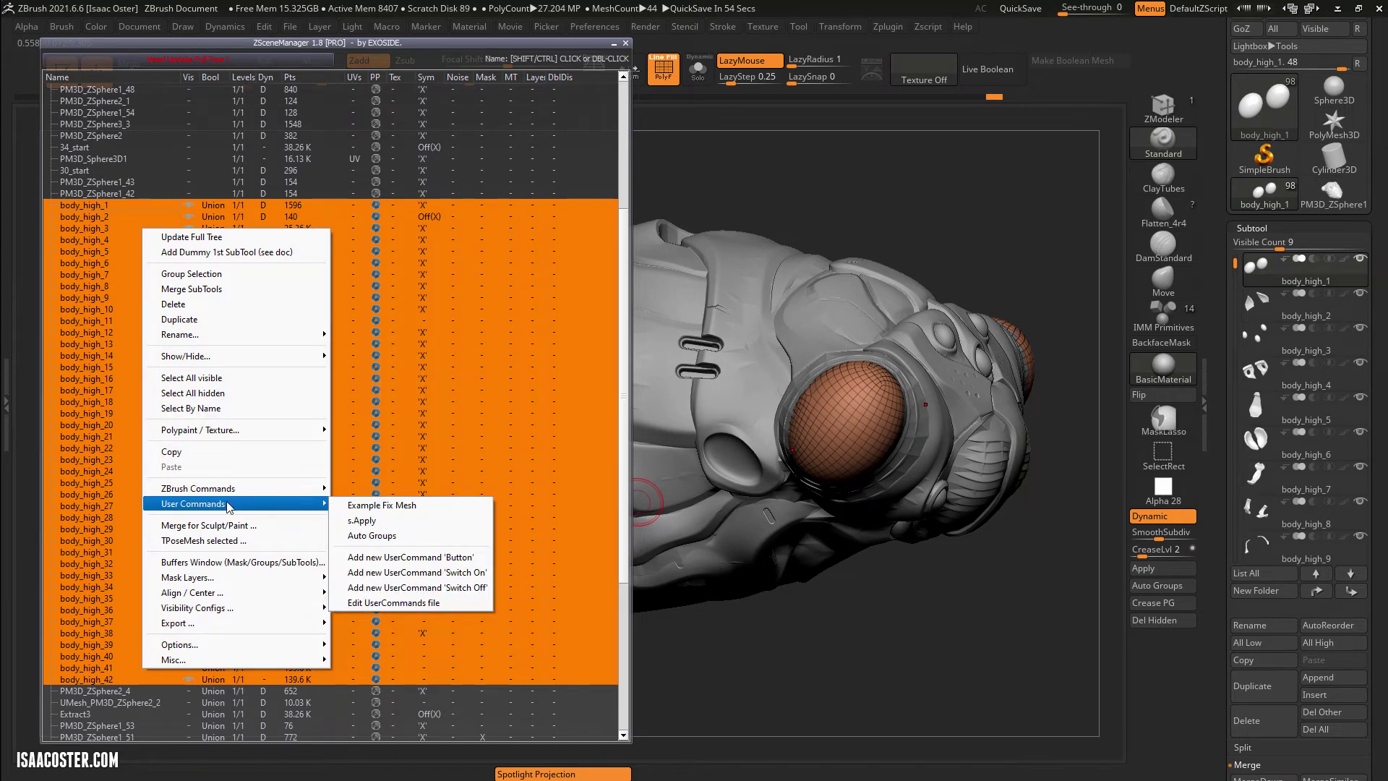
mouse_move(195, 509)
left_click(403, 563)
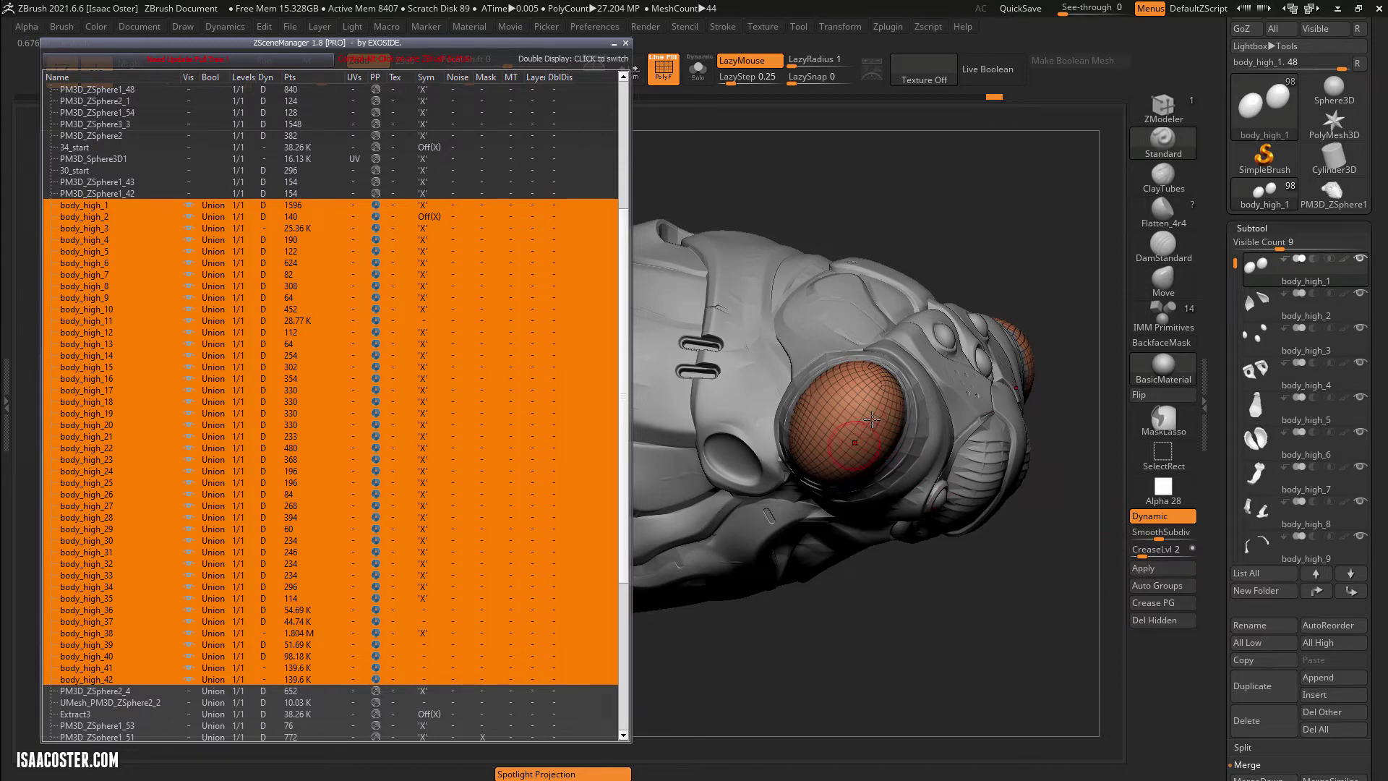
left_click(1159, 568)
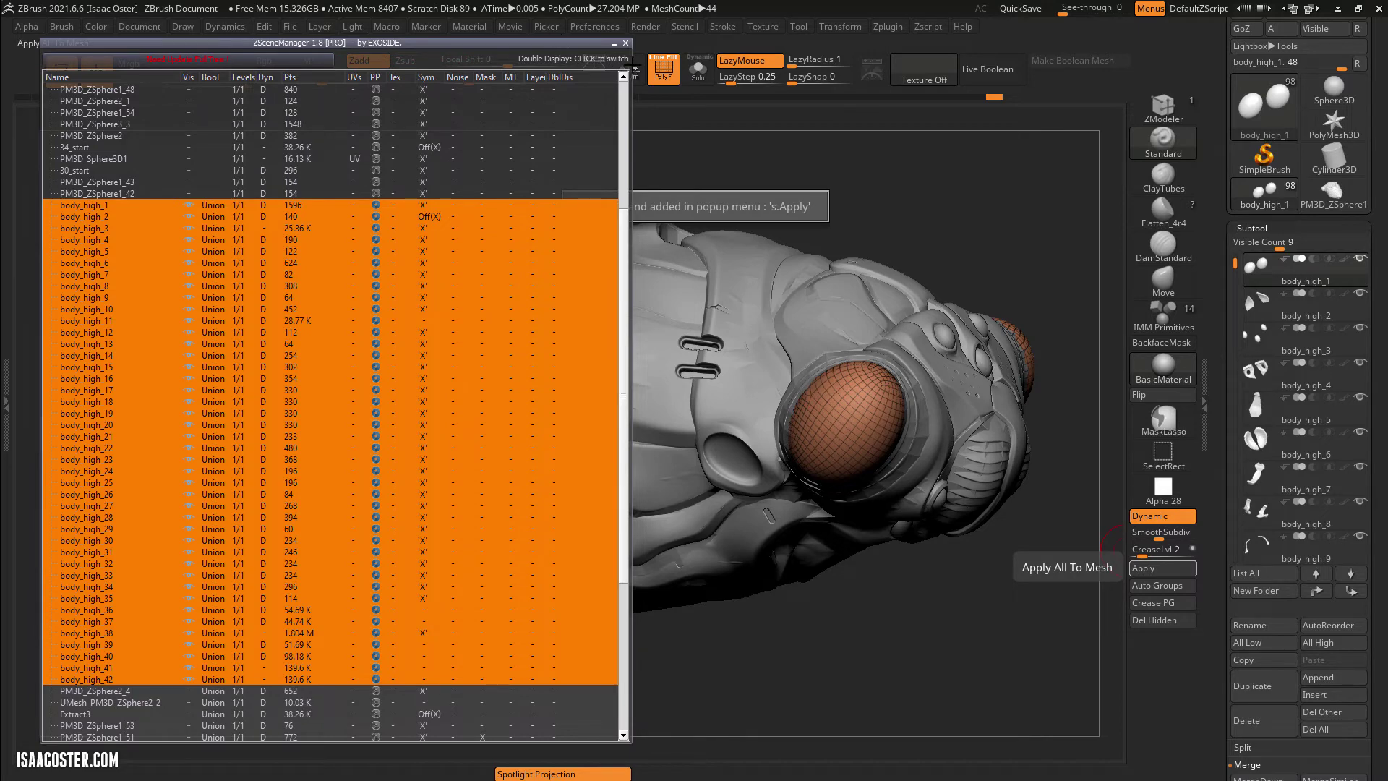
Narrow the ZSceneManager window and run the new s.Apply user command on all selected body_high subtools, waiting for the program to respond.
left_click_drag(633, 68, 550, 67)
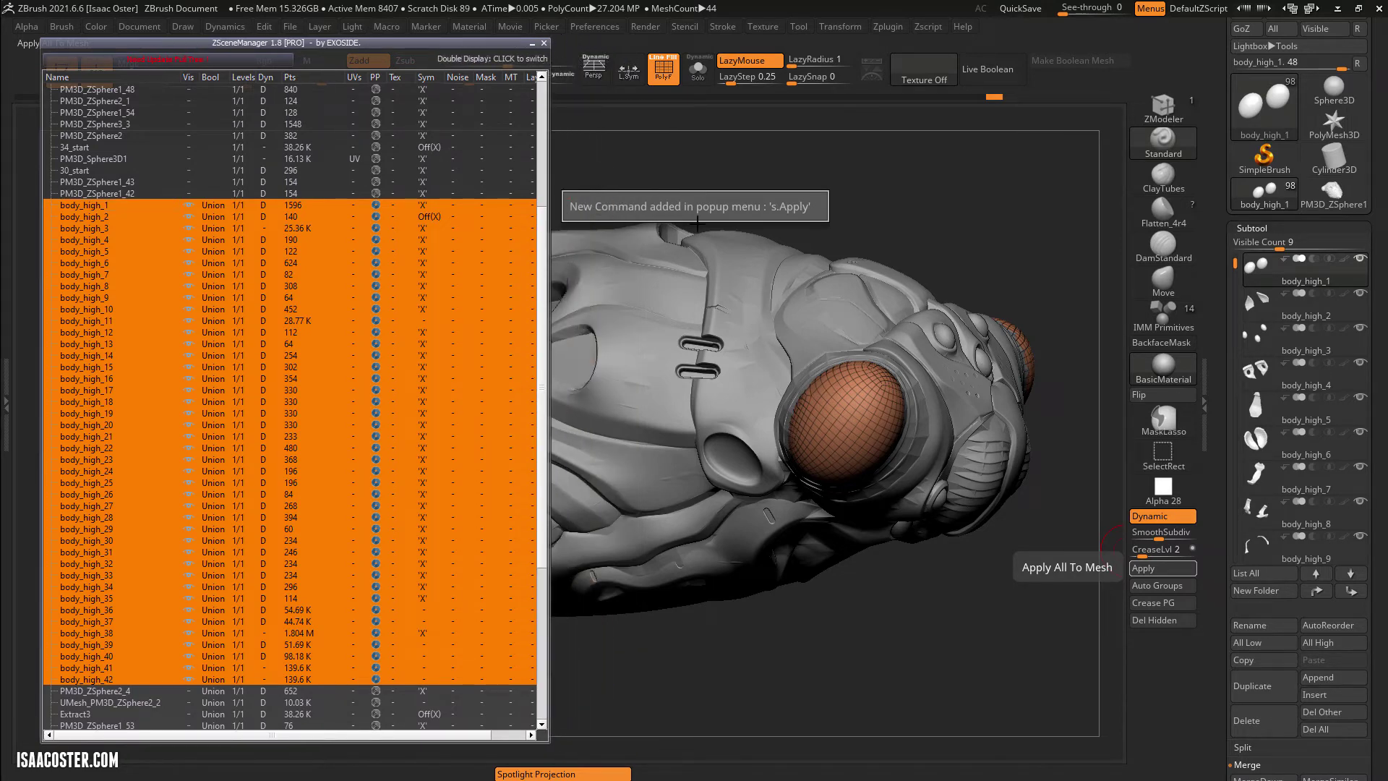
right_click(247, 335)
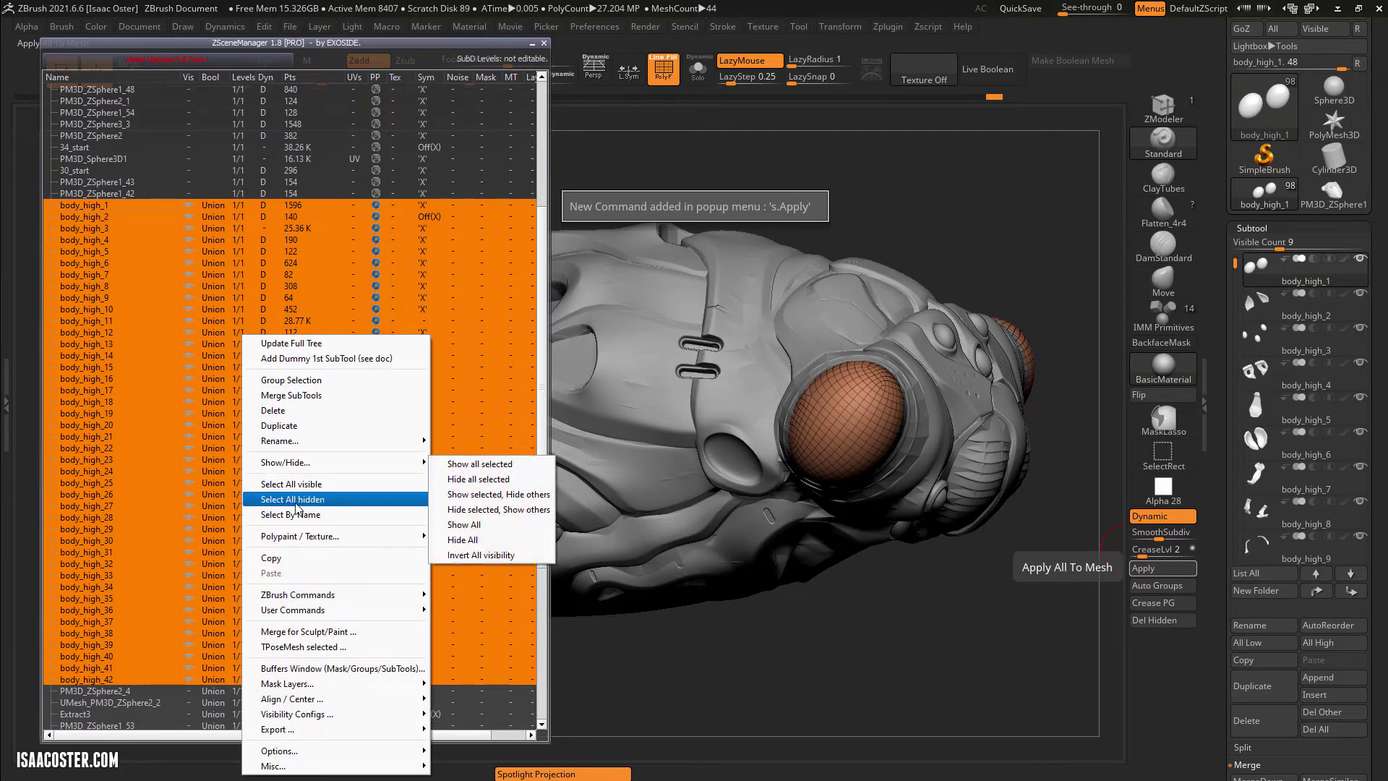
mouse_move(302, 611)
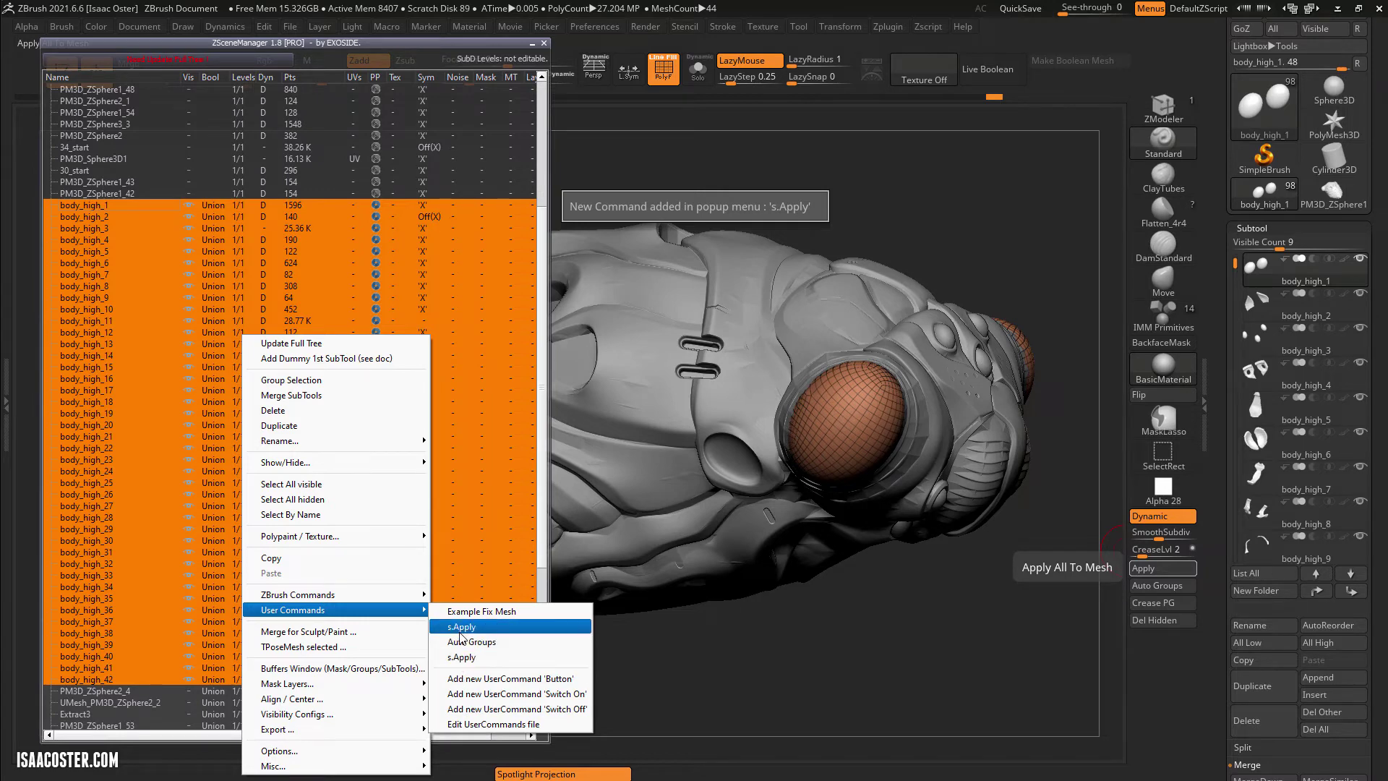
left_click(462, 656)
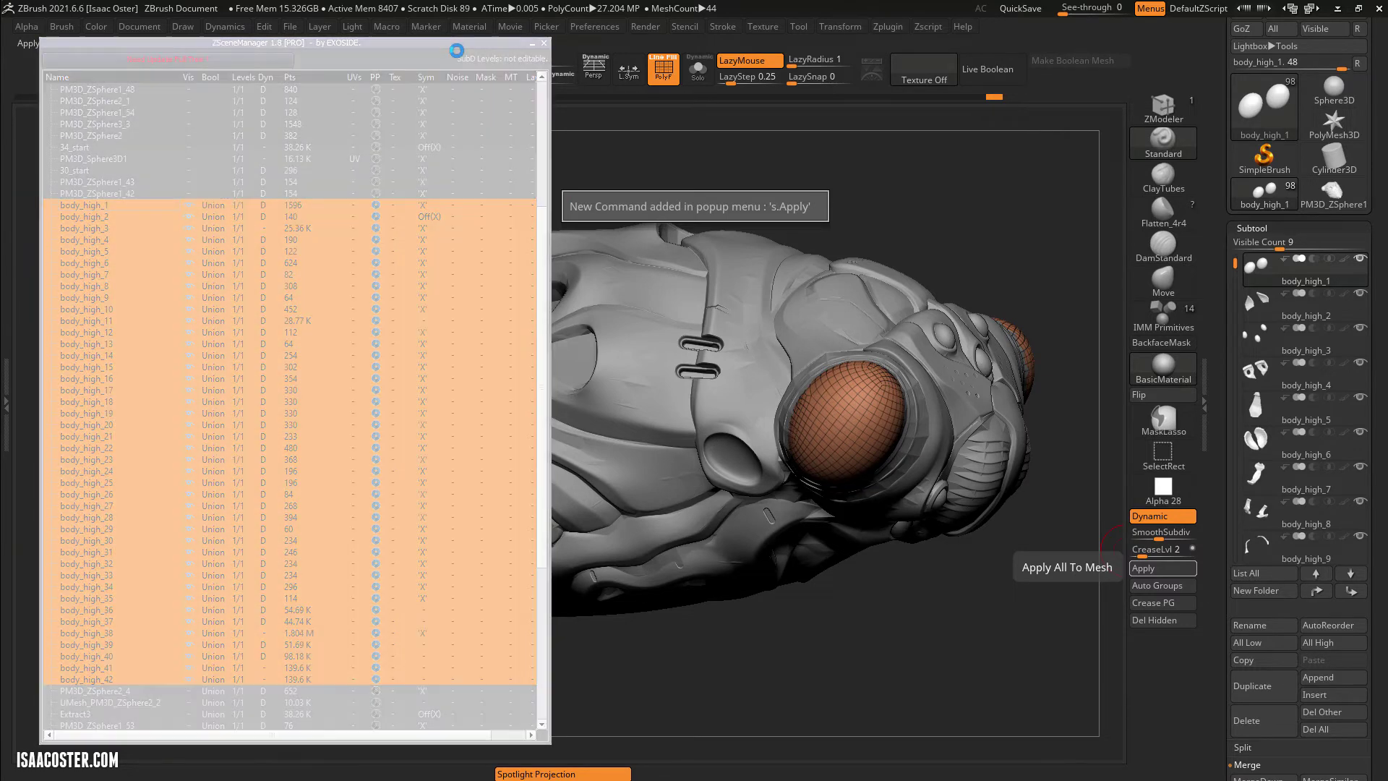
left_click(372, 291)
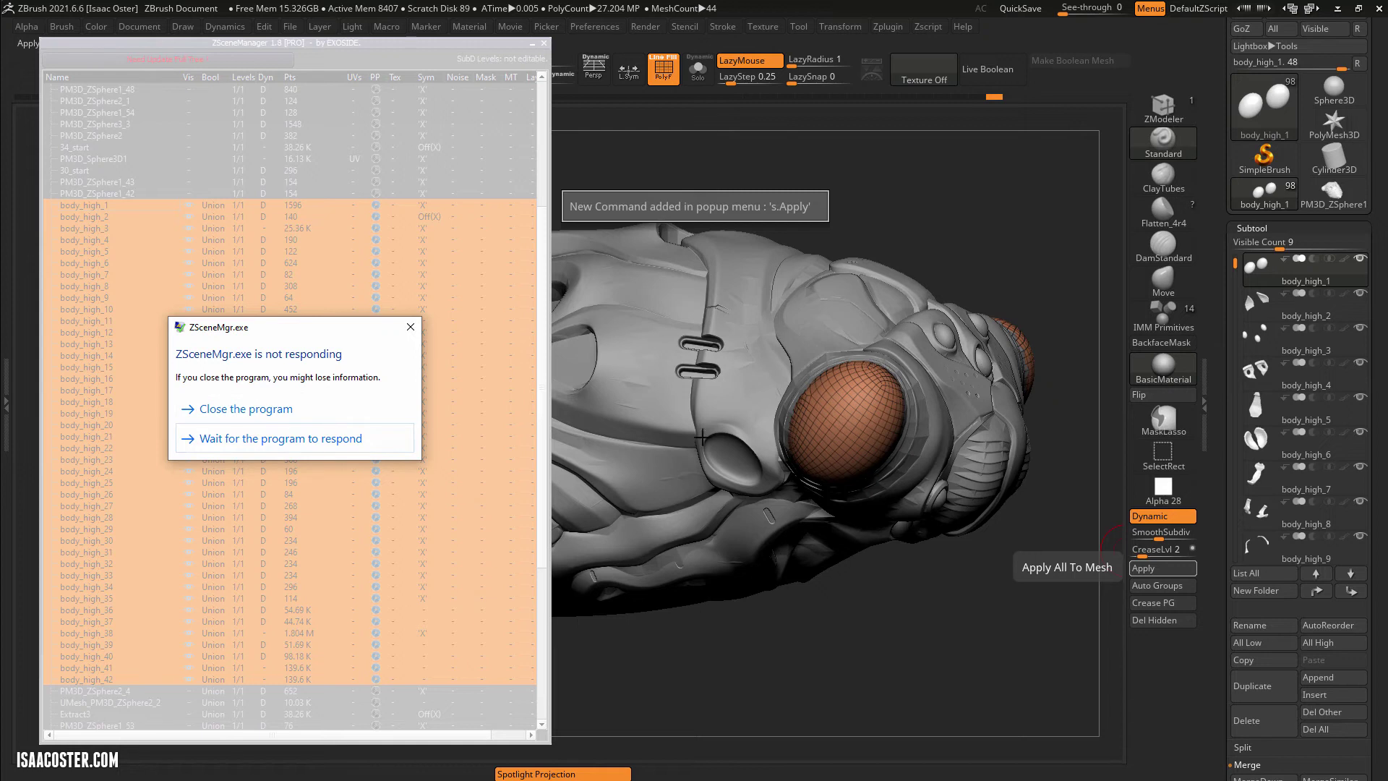
left_click(266, 444)
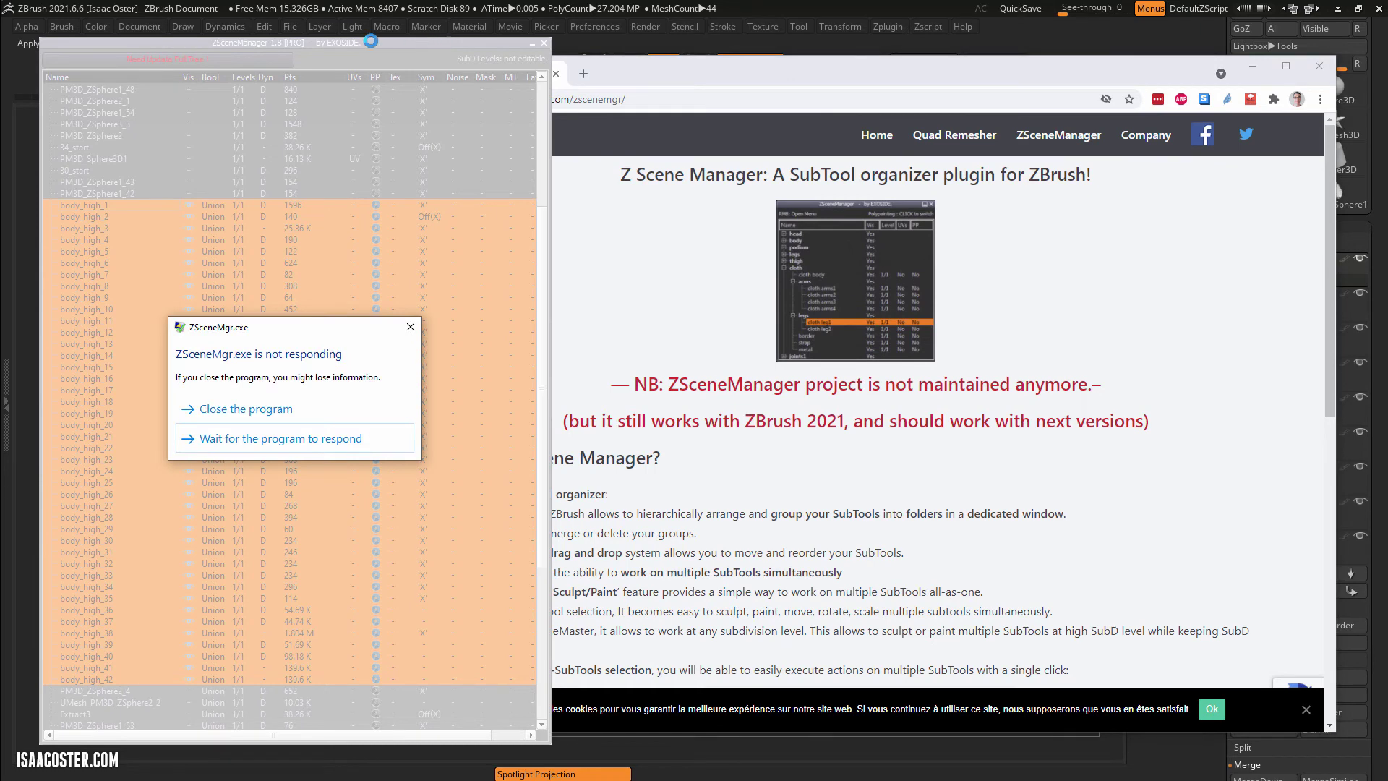
Look through the ZSceneManager page on exoside.com for its features and FREE and PRO versions, and return to ZBrush.
left_click_drag(683, 67, 818, 84)
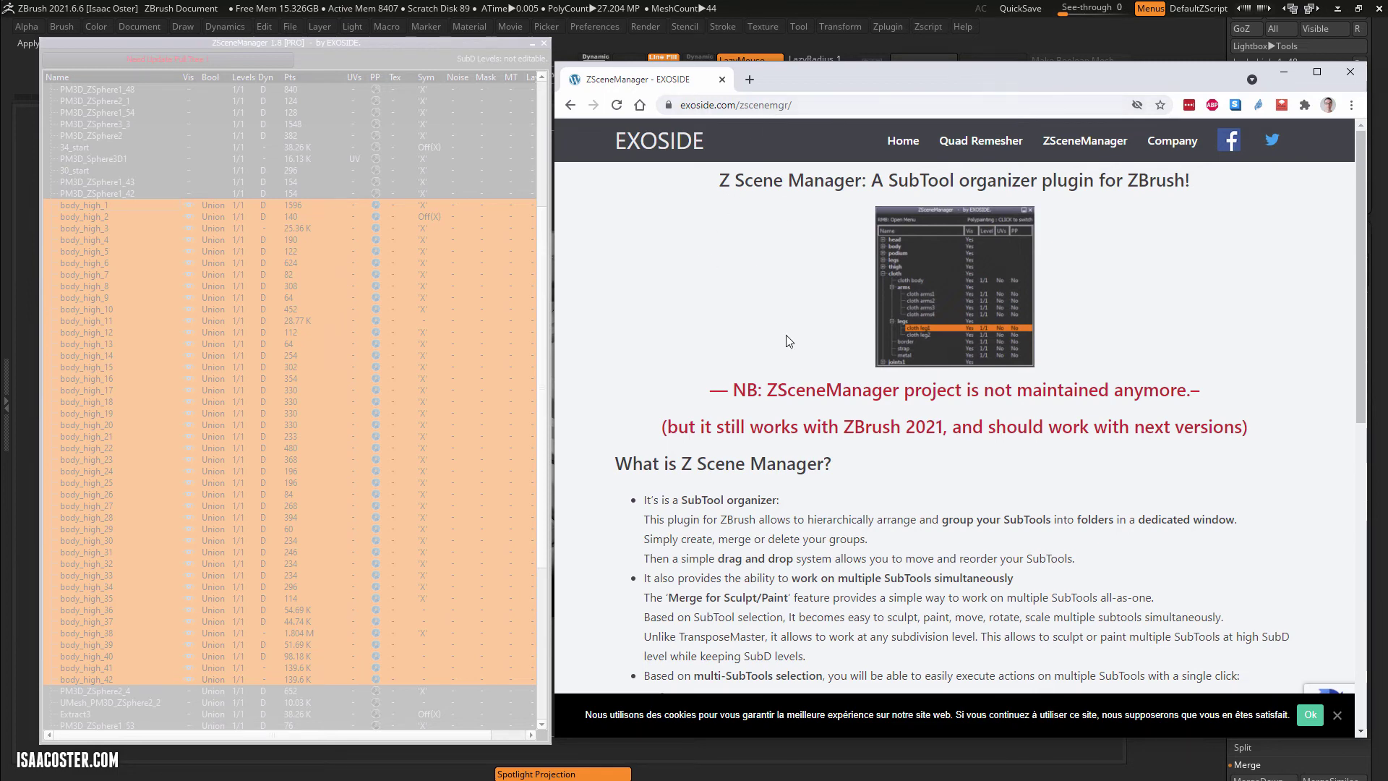
scroll(682, 366, "down", 10)
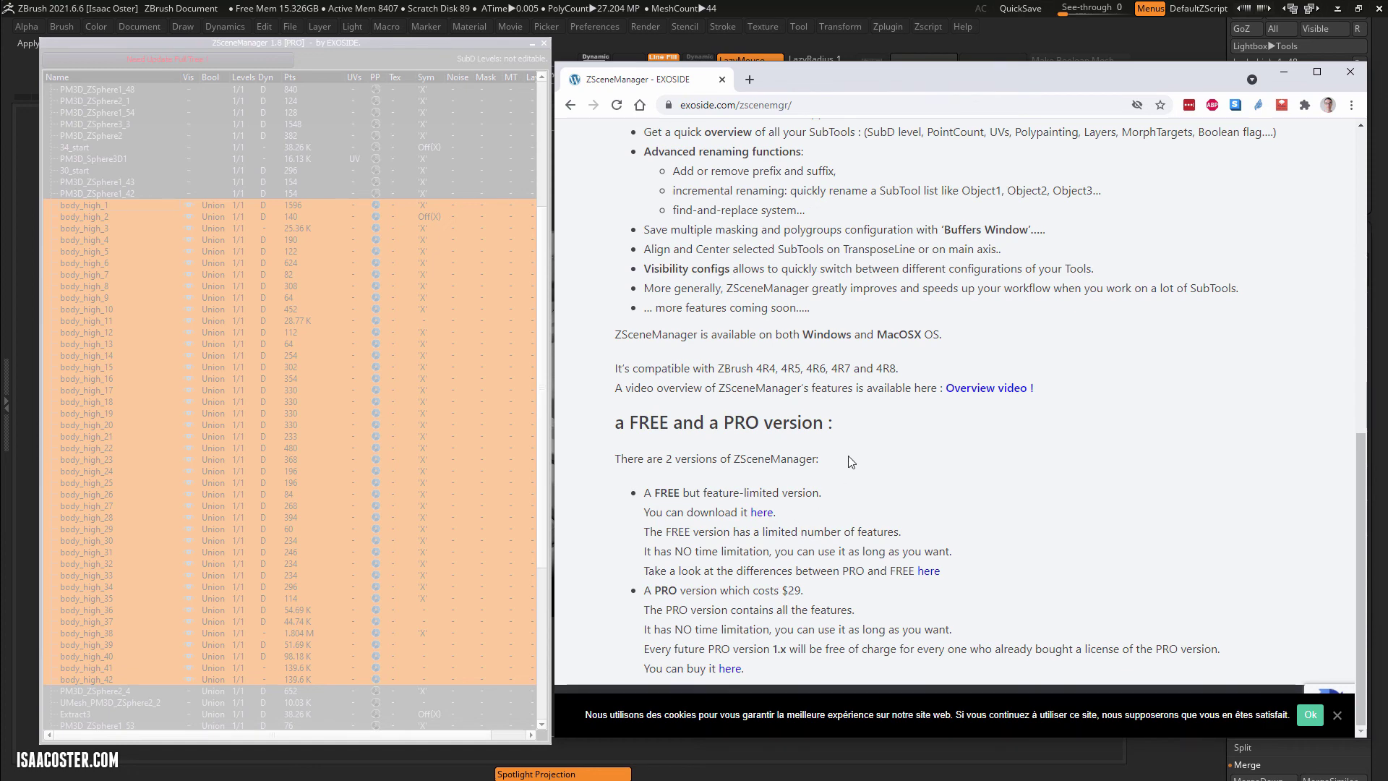
scroll(824, 452, "up", 10)
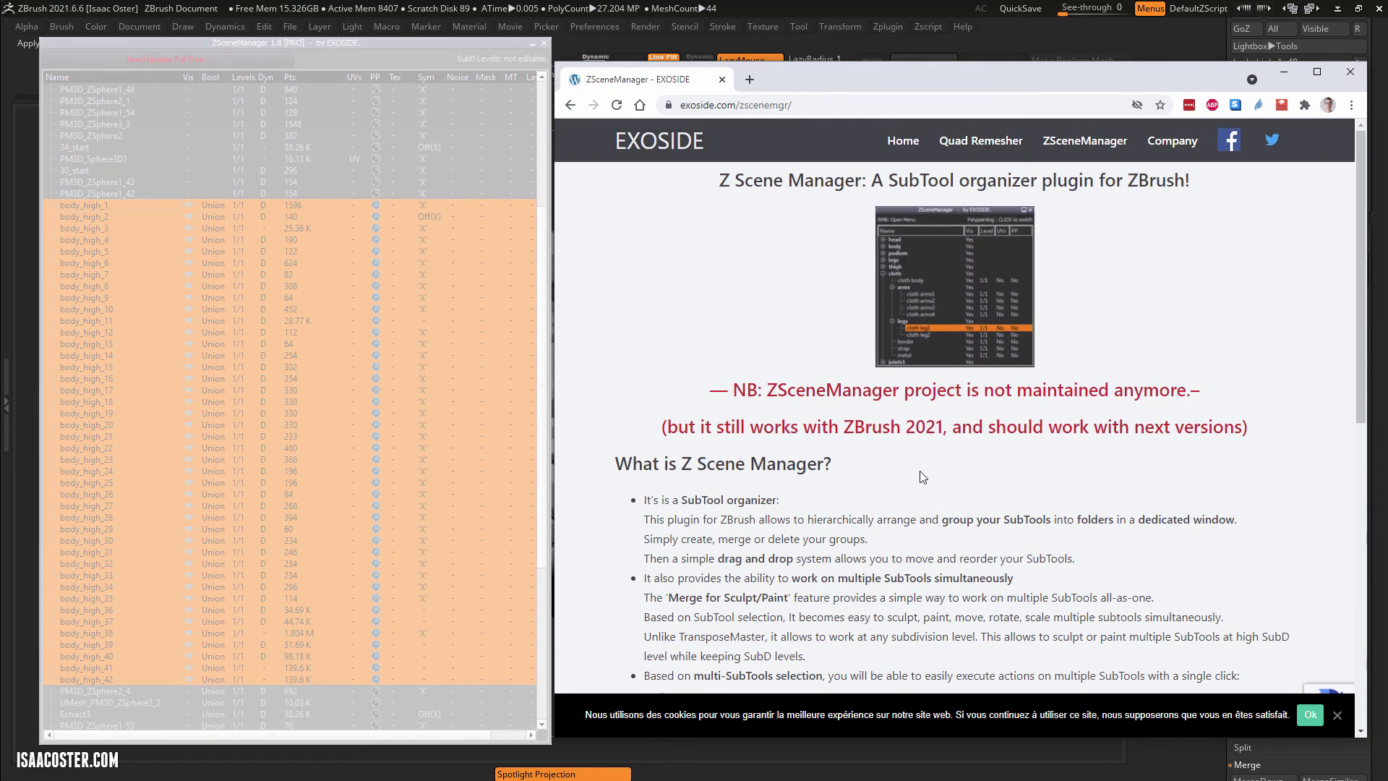
scroll(923, 477, "down", 6)
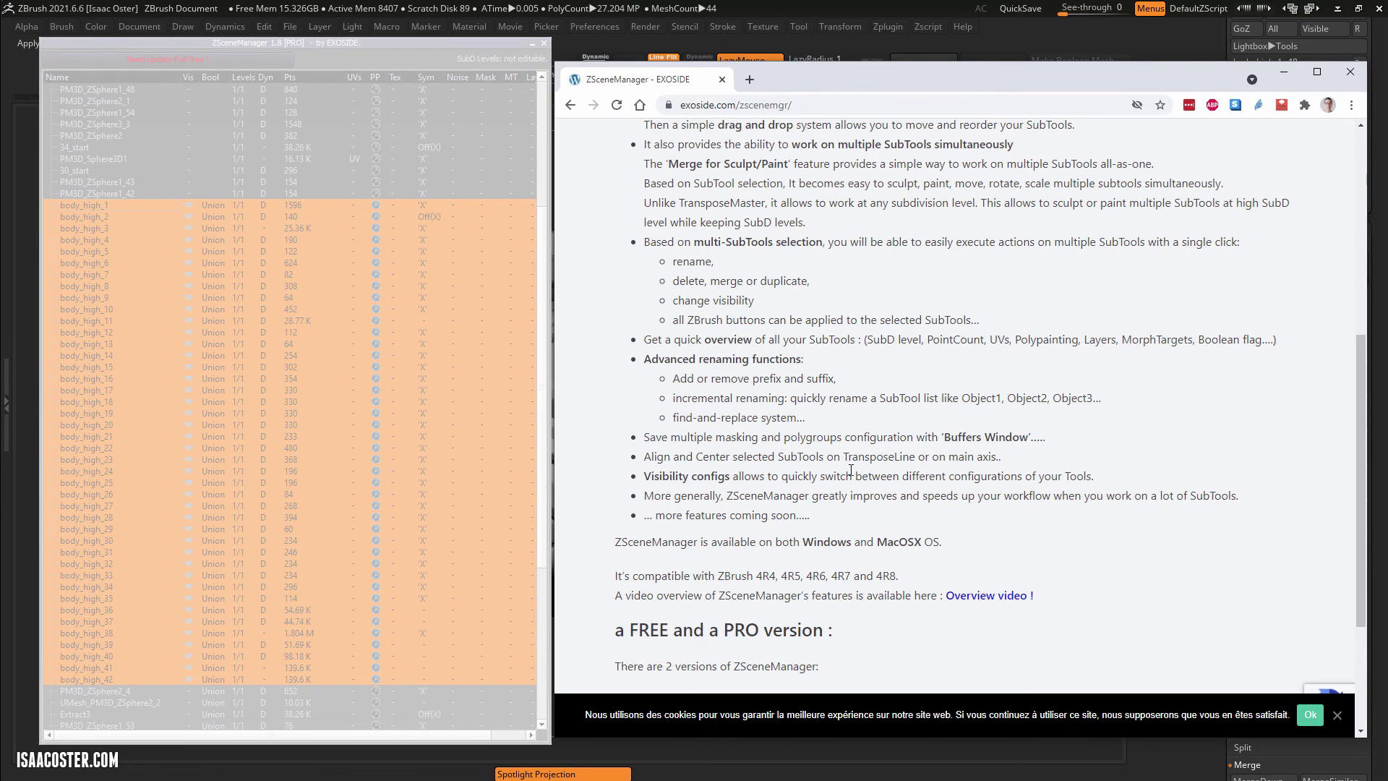
scroll(850, 469, "up", 6)
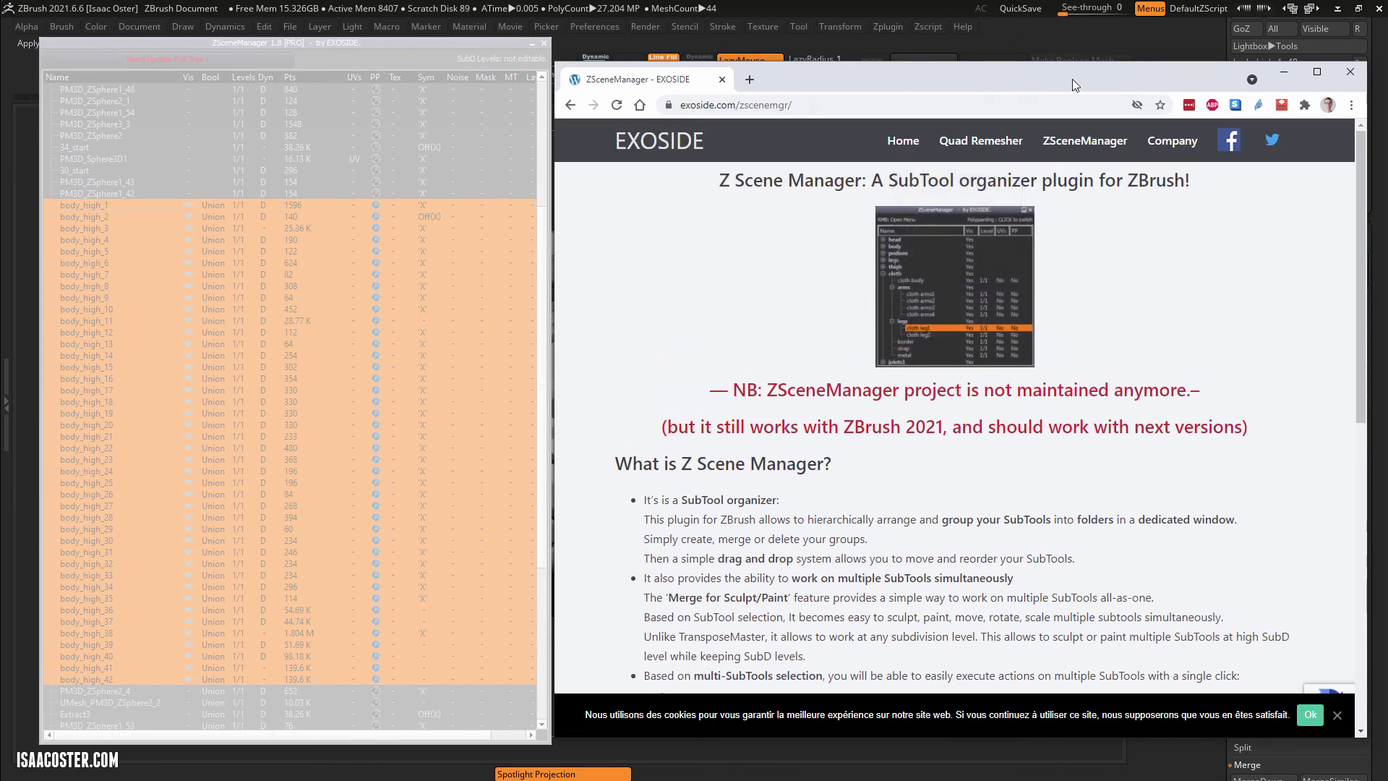
left_click(1283, 71)
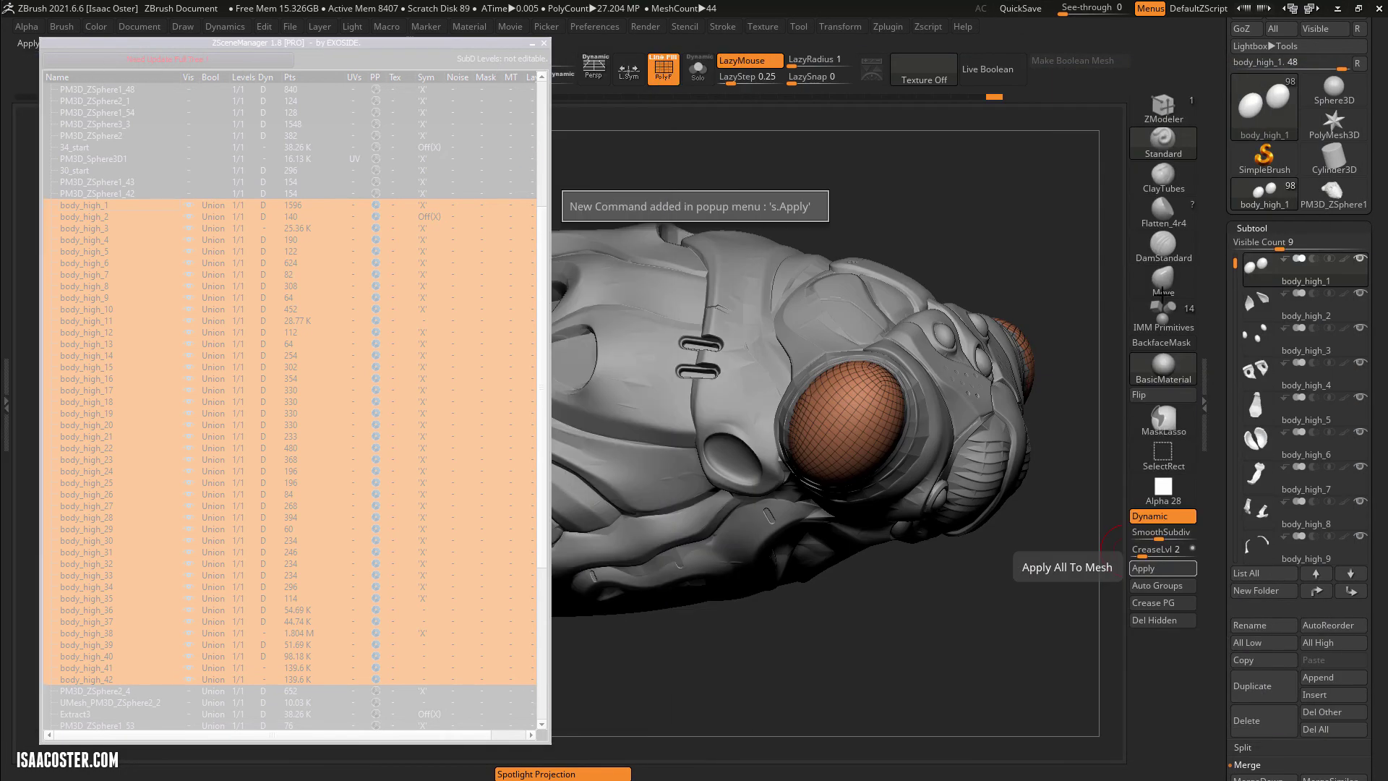